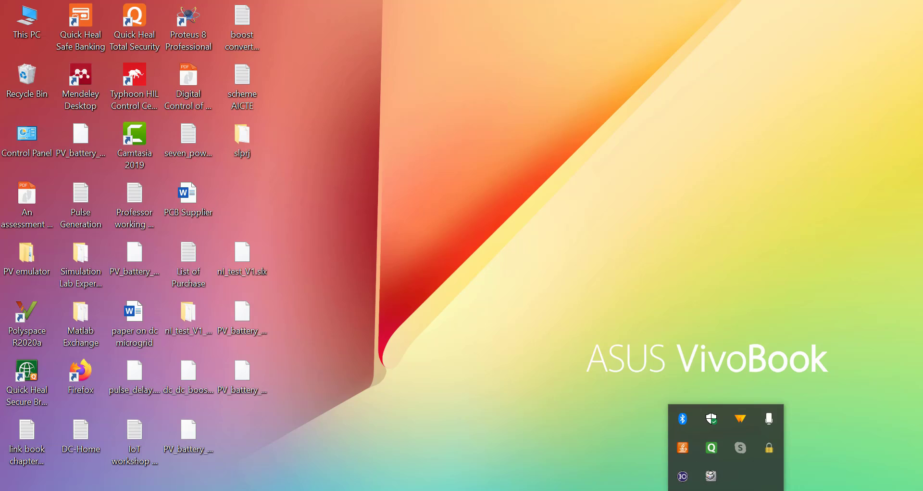
key(Escape)
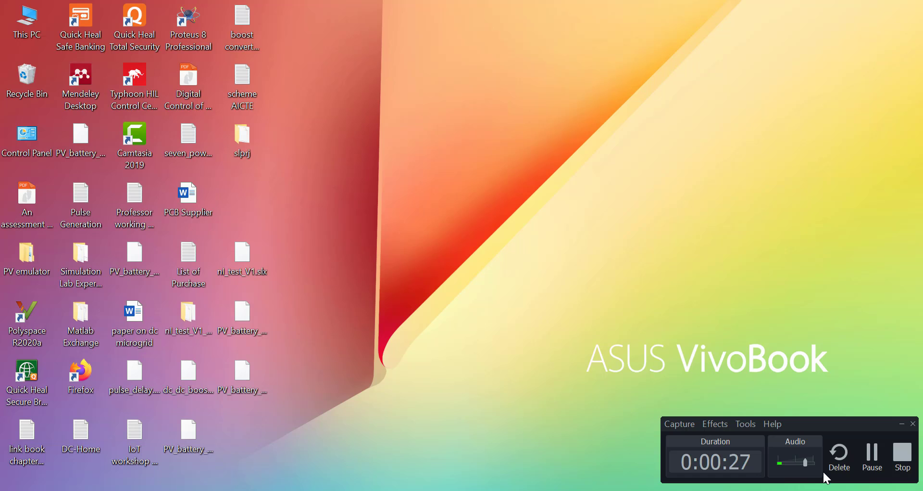
click(862, 455)
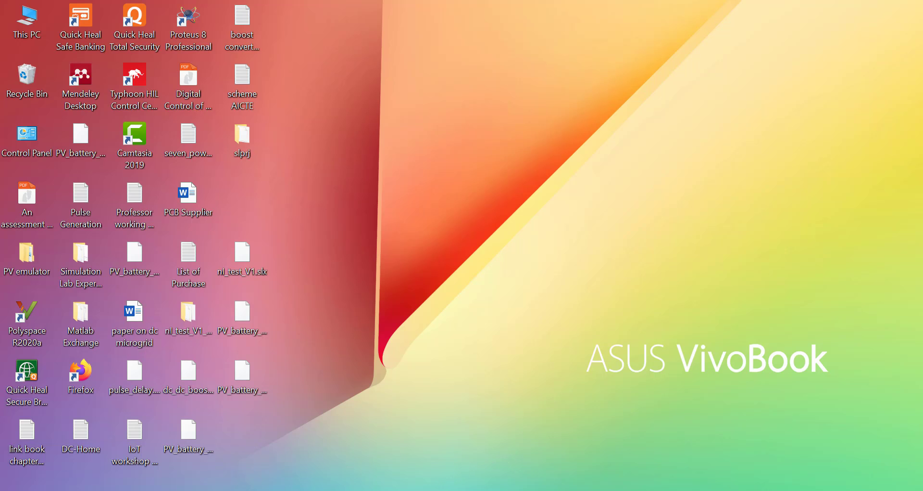
Open Visio and create a new drawing from the Basic Diagram template
key(super+s)
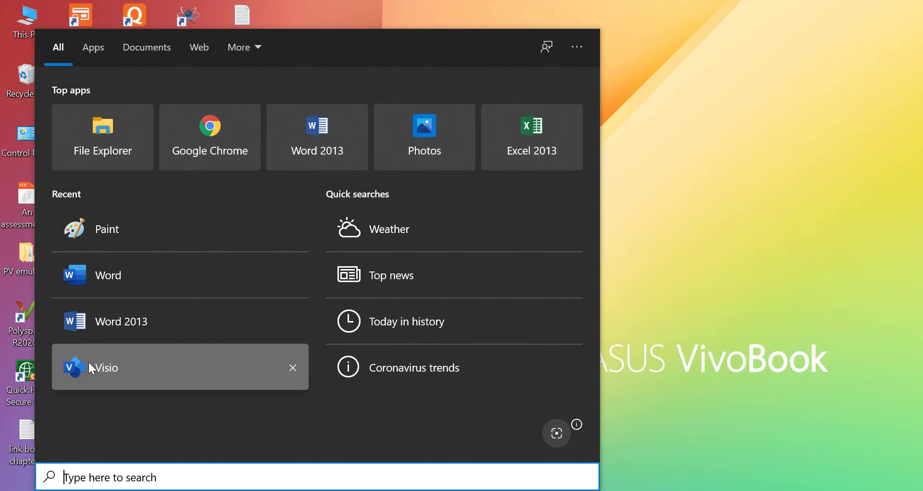
click(105, 377)
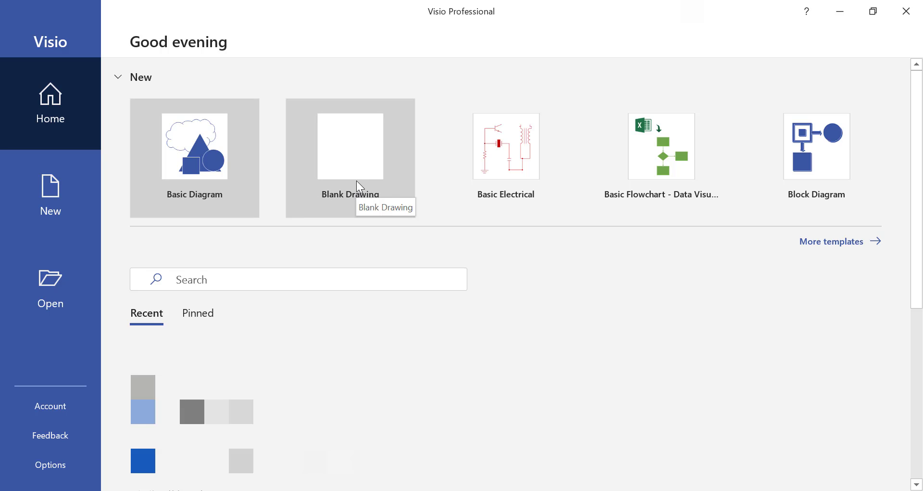
click(214, 169)
click(533, 253)
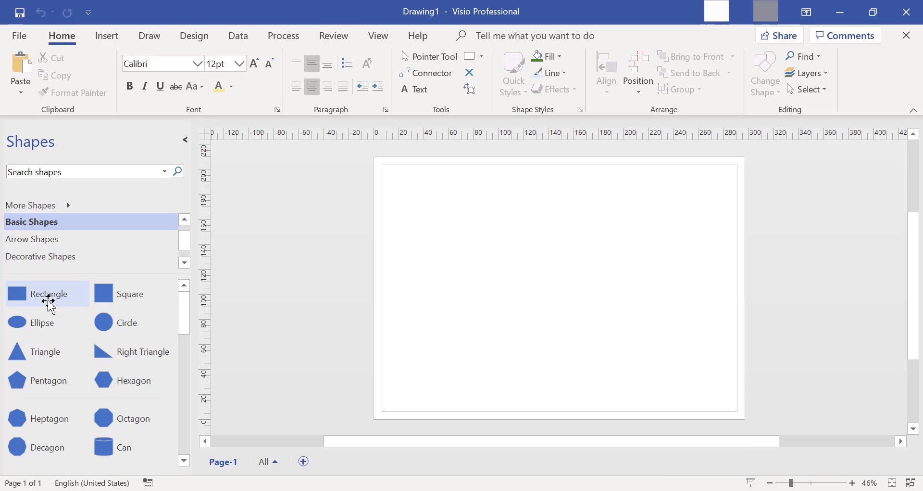
Place a rectangle at the upper middle of the page and resize it to about 70 mm wide and 36 mm high
drag(45, 298, 605, 226)
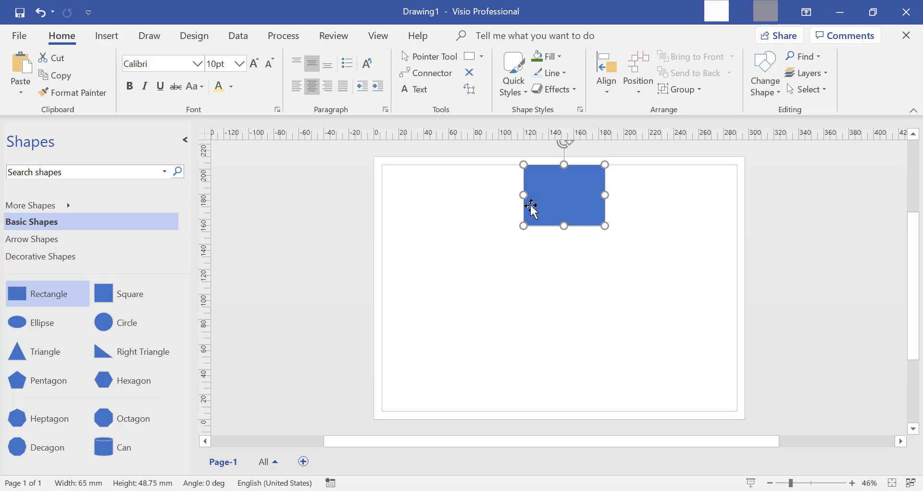
drag(521, 193, 486, 194)
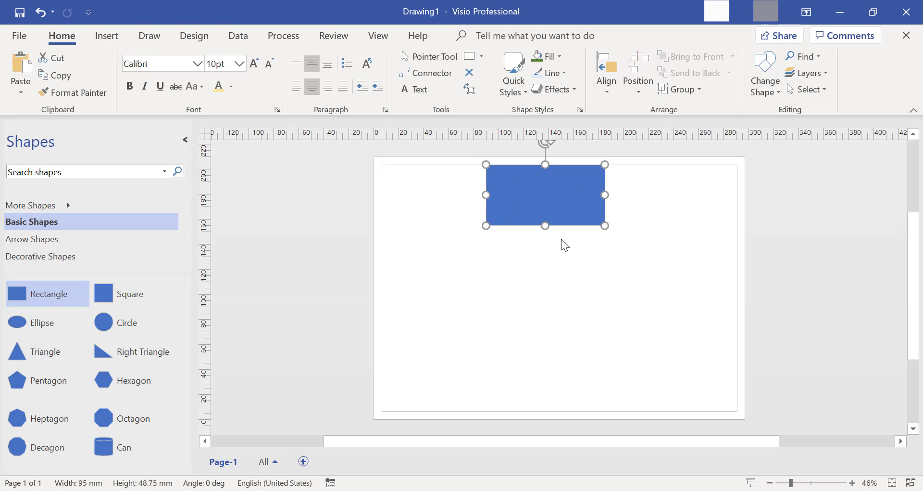
drag(605, 225, 574, 209)
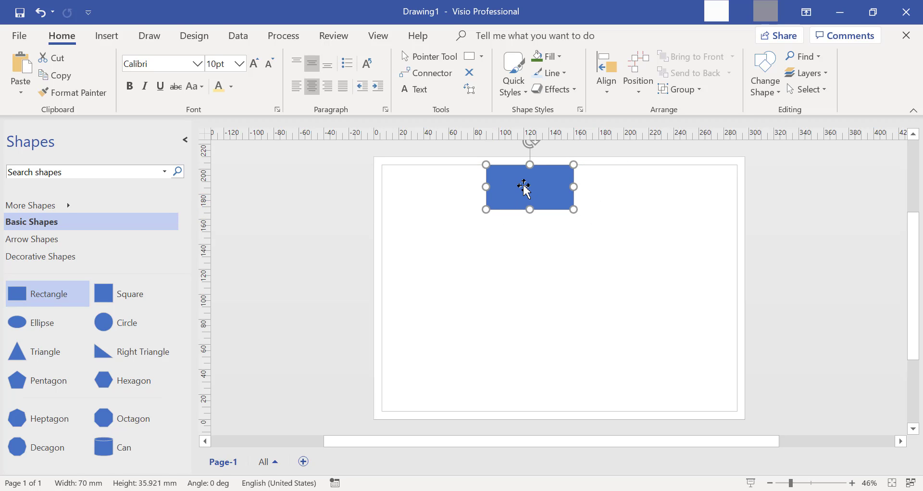
Label the rectangle "DC/DC Converter"
key(Escape)
double_click(563, 199)
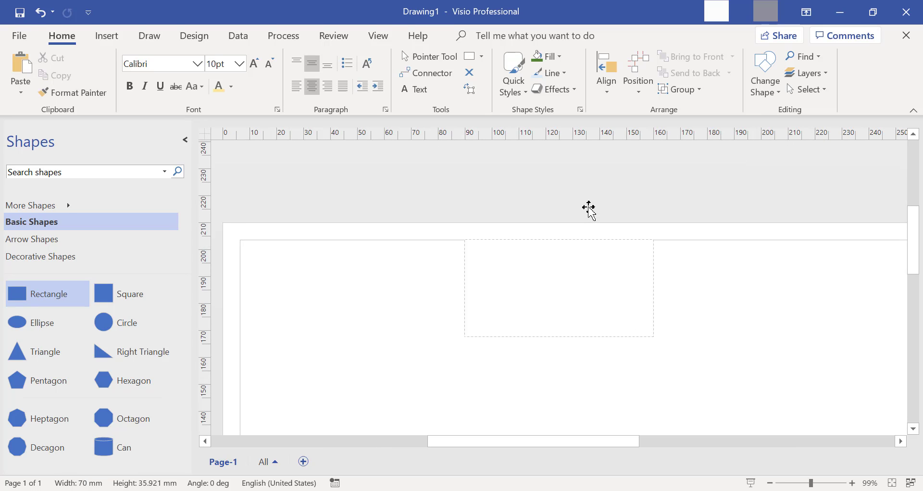
text(DC/DC )
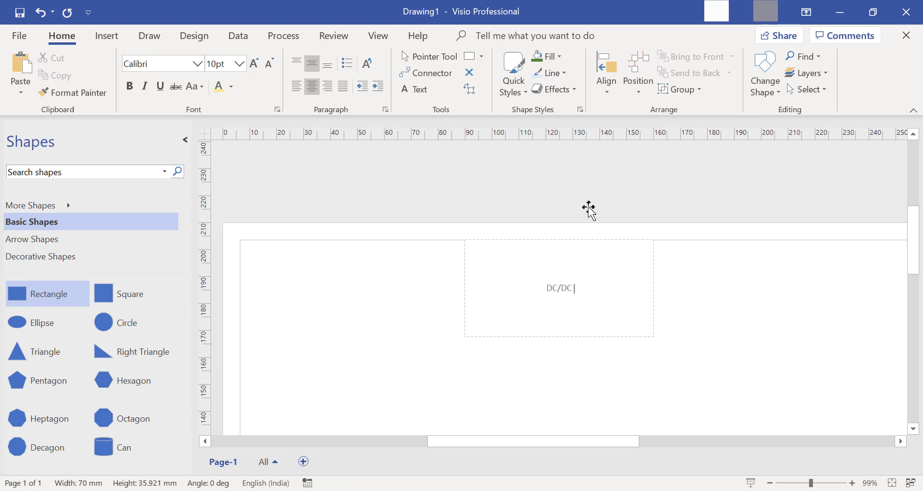
text(Converter)
click(684, 314)
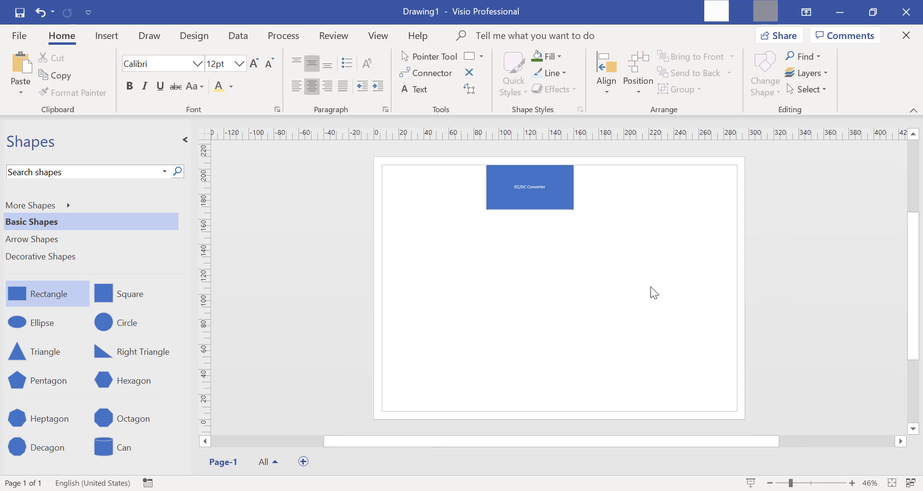
Set the DC/DC Converter label to 24 pt Times New Roman
scroll(568, 253, up, 3)
click(529, 213)
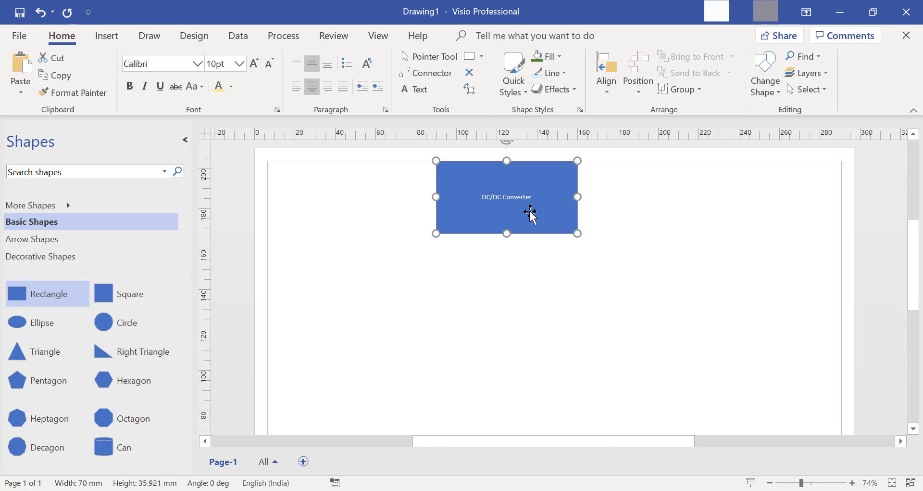
click(257, 66)
click(256, 66)
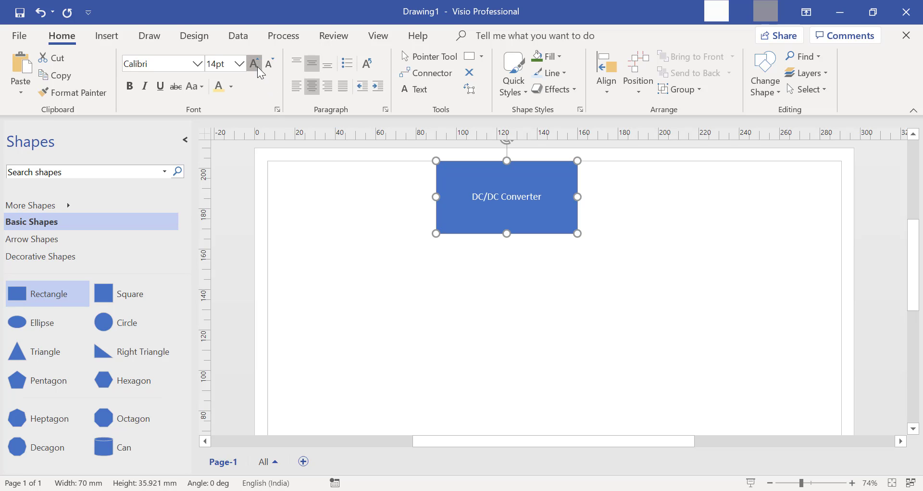
click(256, 66)
click(257, 66)
click(169, 66)
text(Times New Roma)
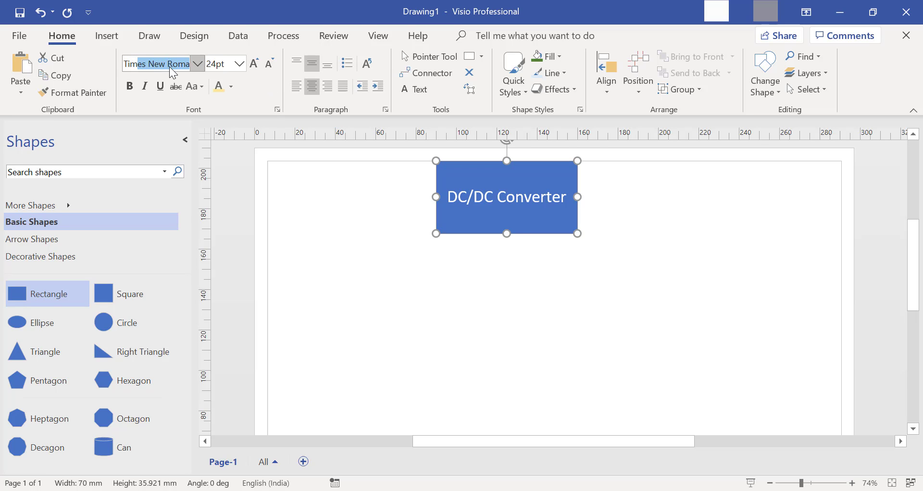
key(Return)
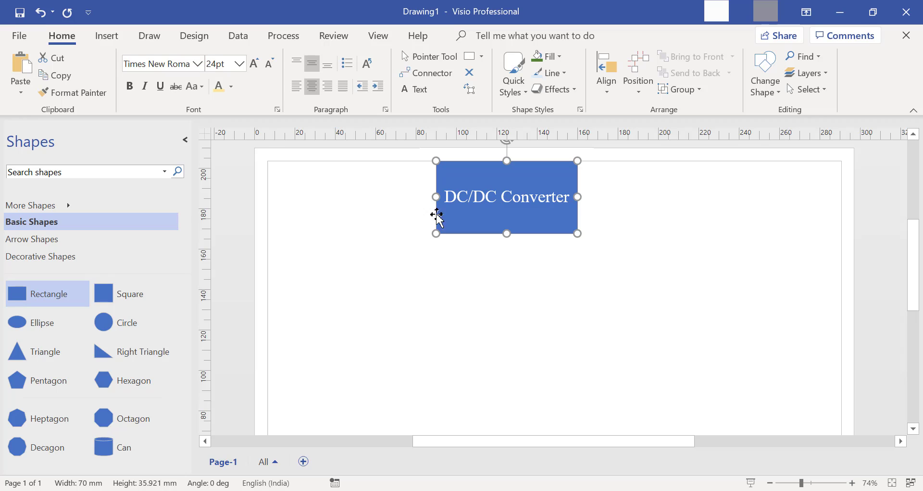
Try a white fill on the DC/DC Converter rectangle and undo it
click(560, 58)
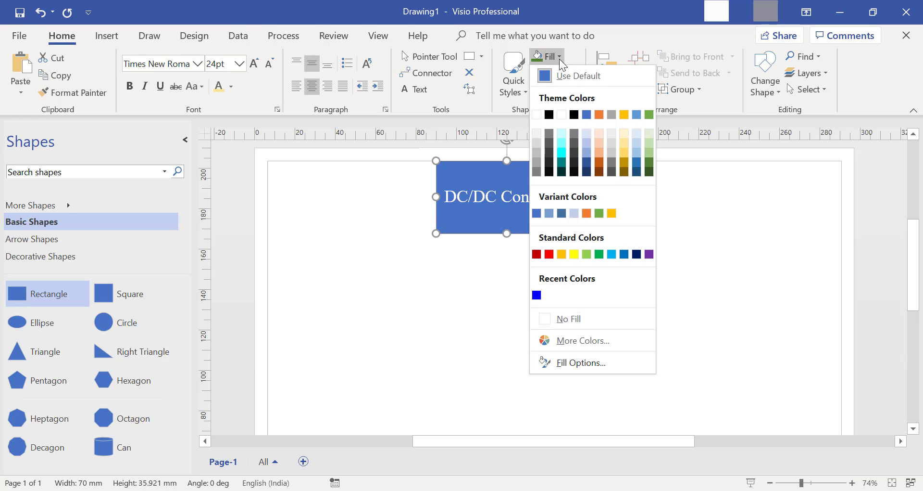
click(563, 115)
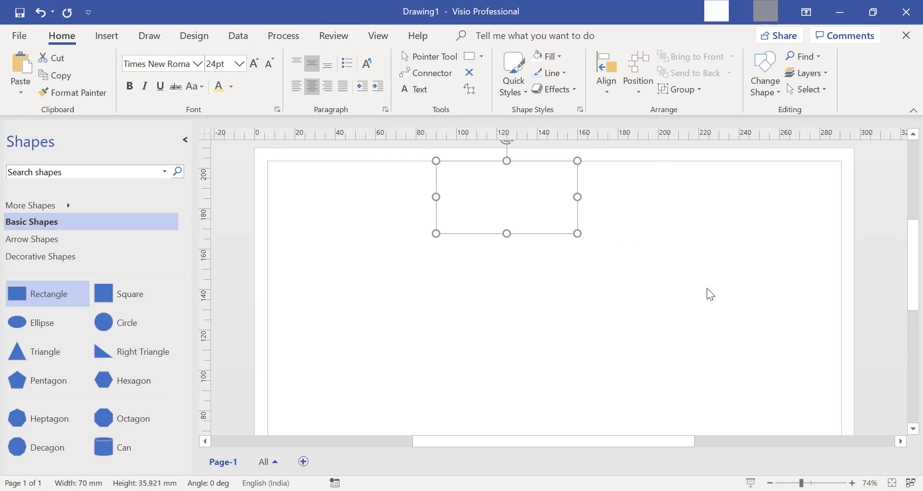
key(ctrl+z)
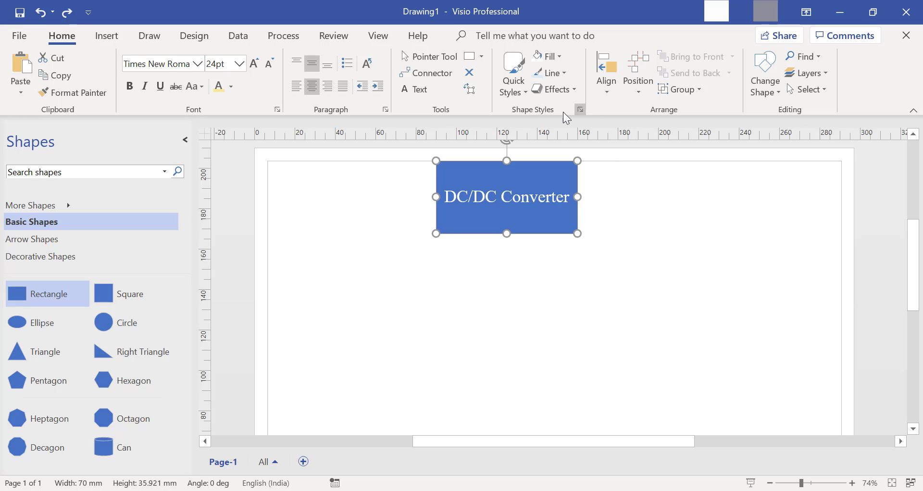
Set the DC/DC Converter rectangle to No Fill
click(561, 58)
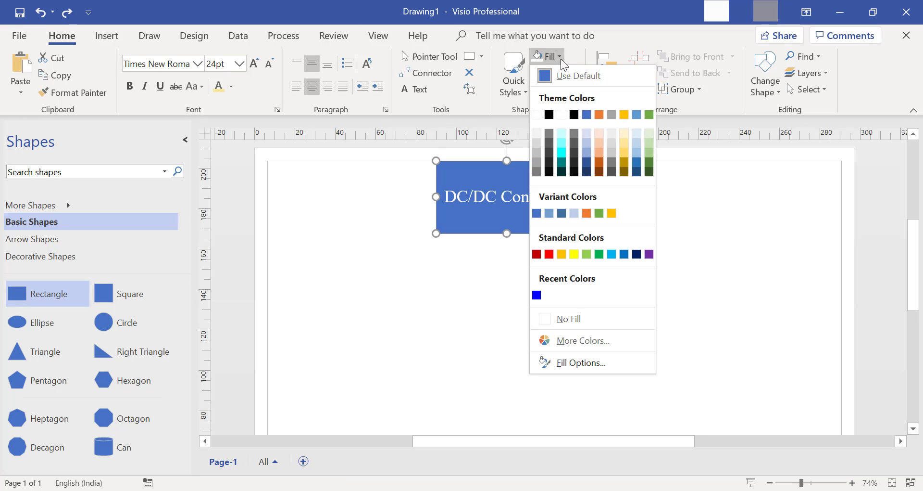
click(588, 314)
click(578, 287)
click(536, 193)
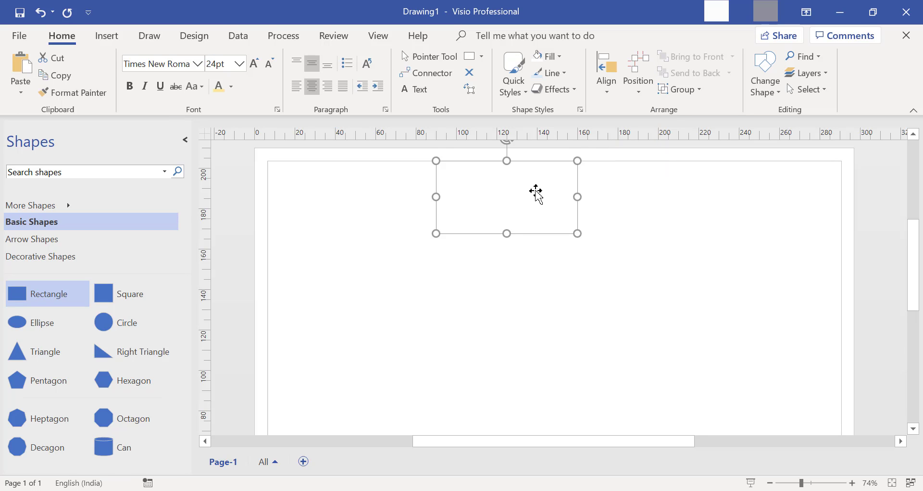
Color the DC/DC Converter label black and fill the rectangle with light gold
click(220, 88)
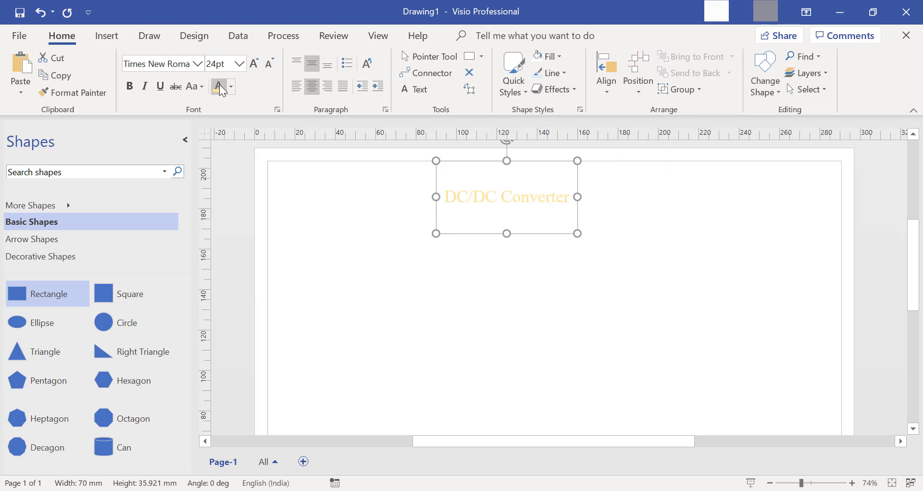
click(231, 86)
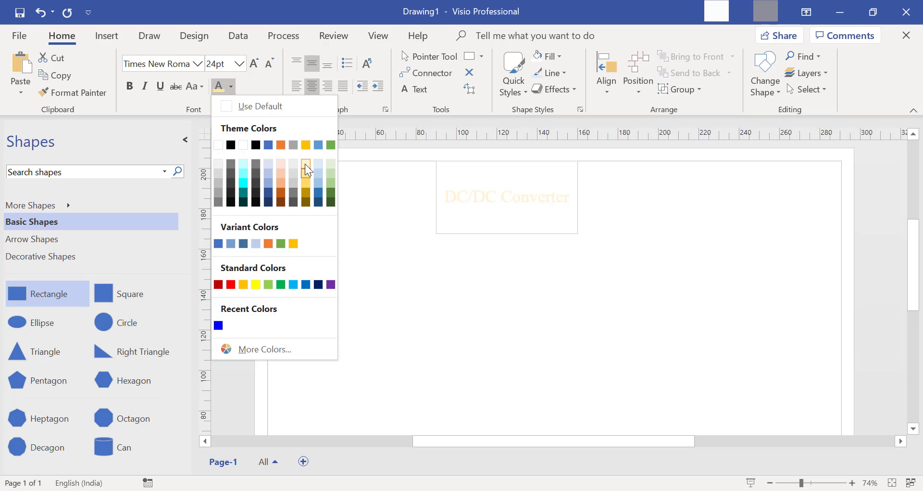
click(254, 205)
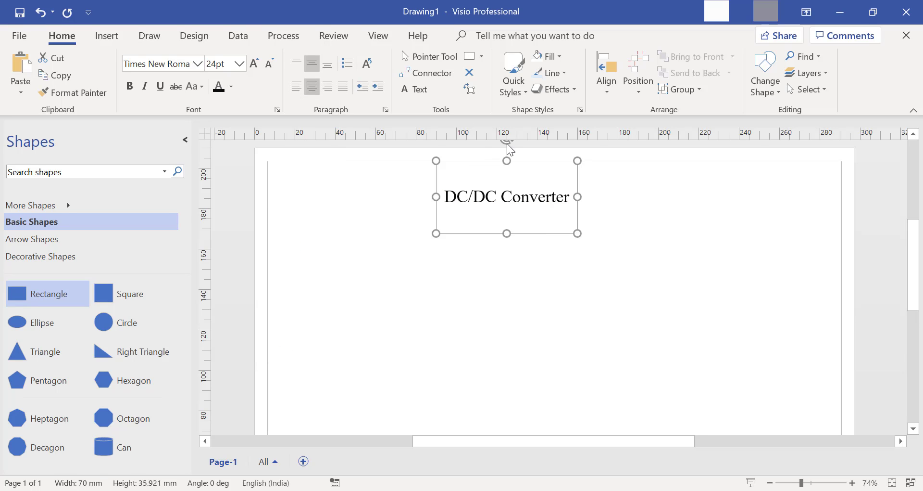
click(559, 57)
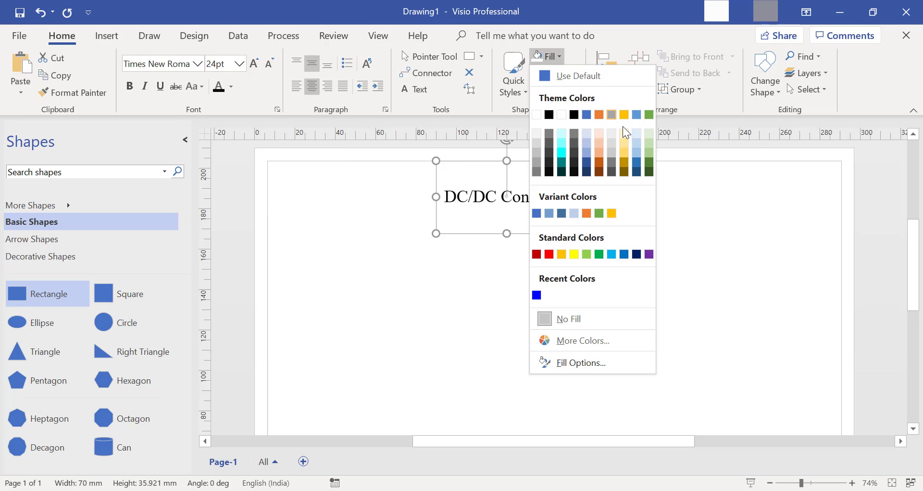
click(626, 159)
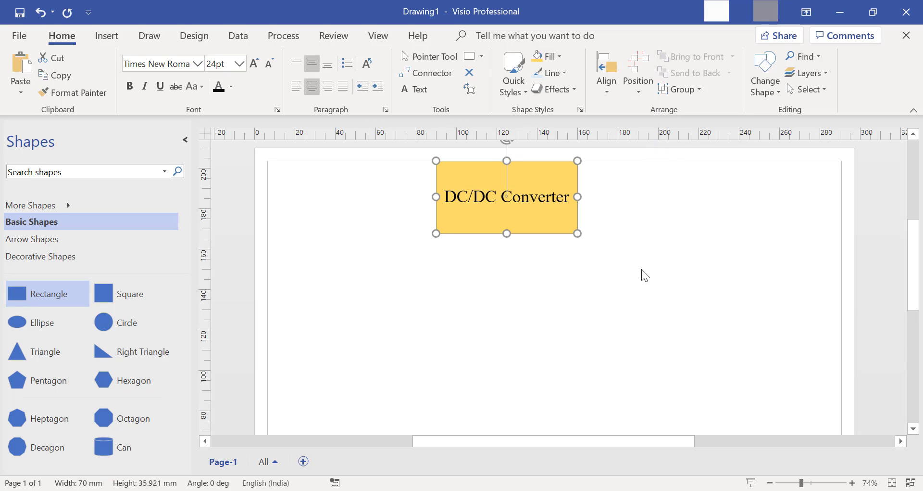
Reduce the DC/DC Converter rectangle's height to about 22 mm and make its label bold
drag(507, 233, 506, 205)
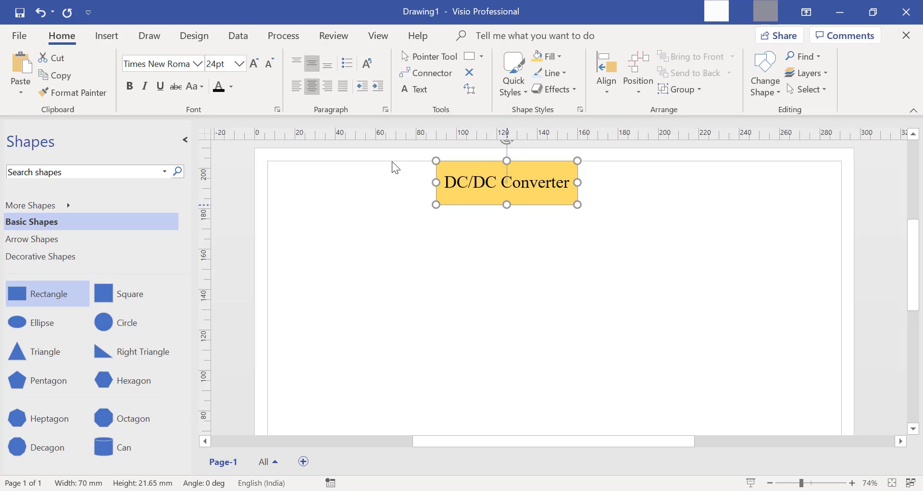
click(129, 87)
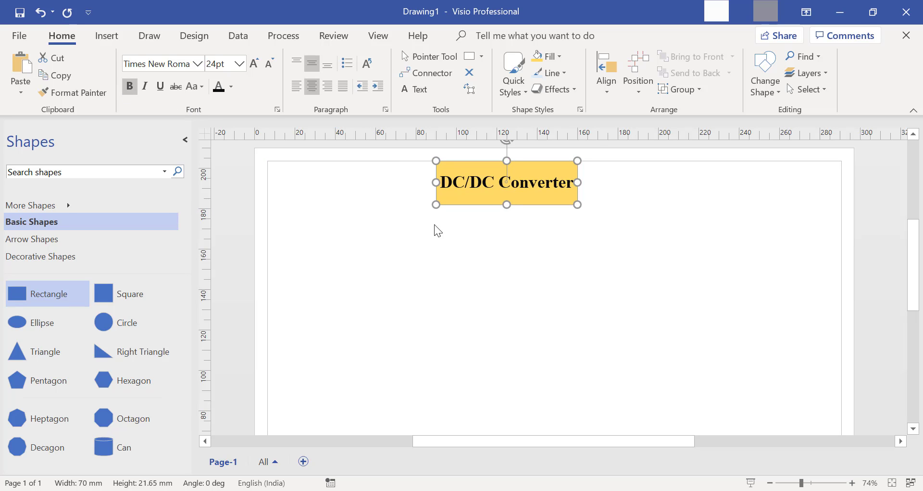
click(489, 272)
click(500, 192)
Enlarge the DC/DC Converter rectangle to about 80 mm by 25 mm and shift it slightly to the right on the page
drag(436, 204, 416, 210)
click(493, 269)
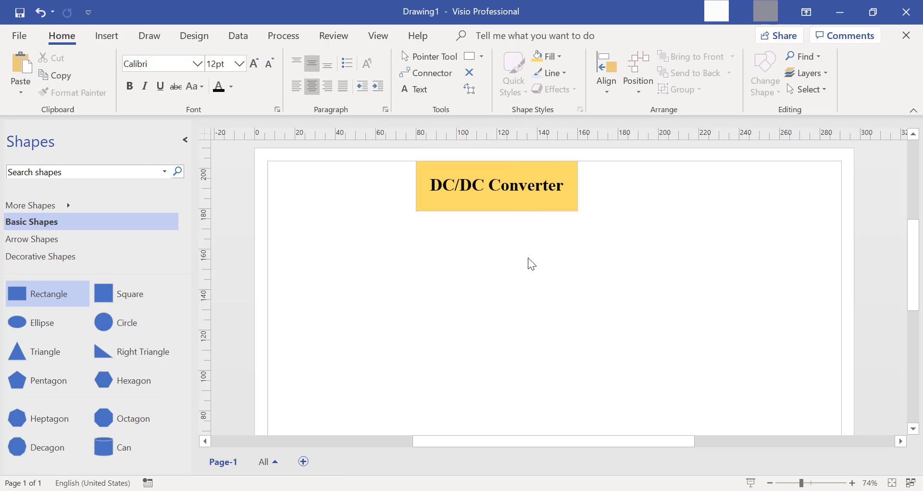
scroll(528, 258, up, 3)
drag(523, 234, 566, 234)
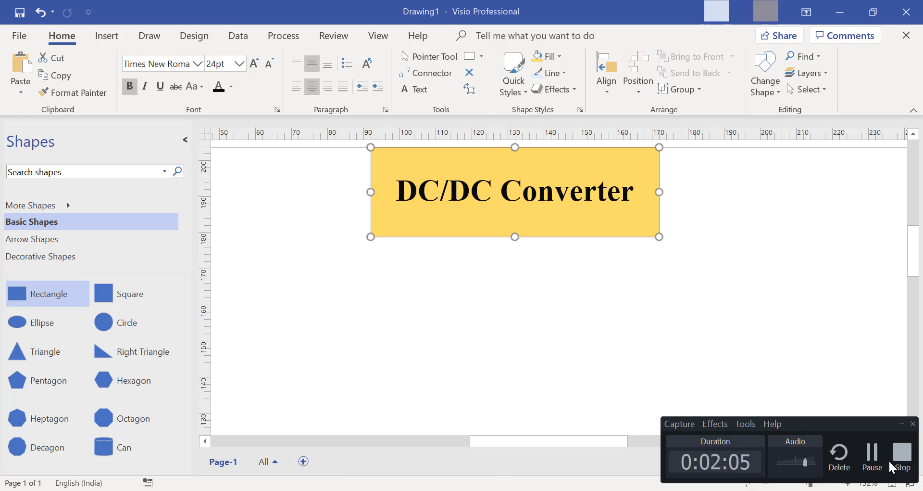
Give the DC/DC Converter rectangle a 2¼ pt outline in the standard blue color
click(563, 73)
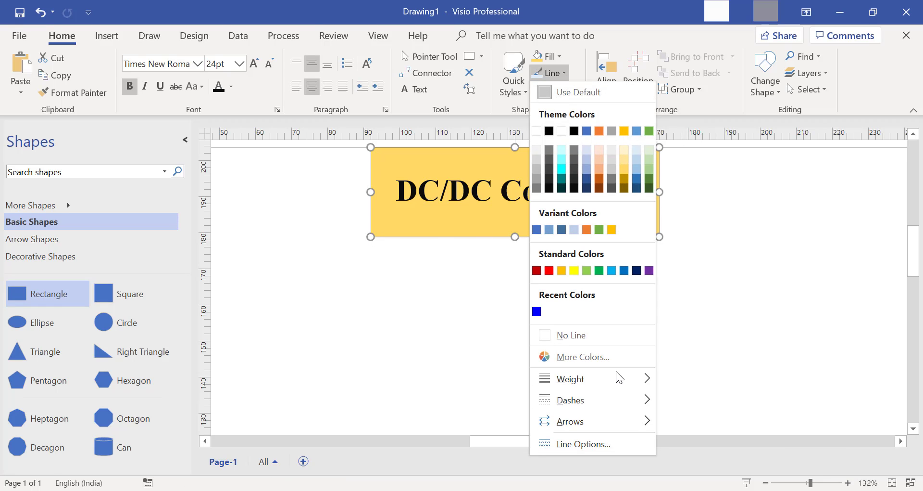
mouse_move(621, 377)
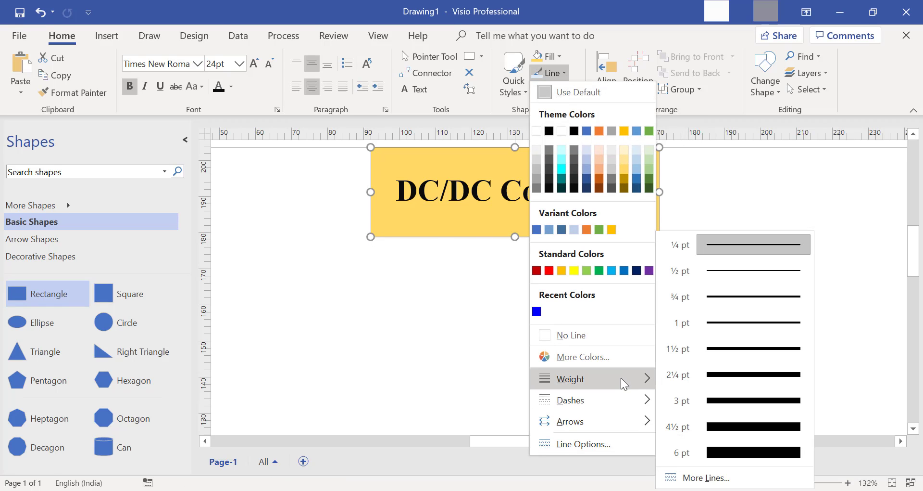
click(725, 378)
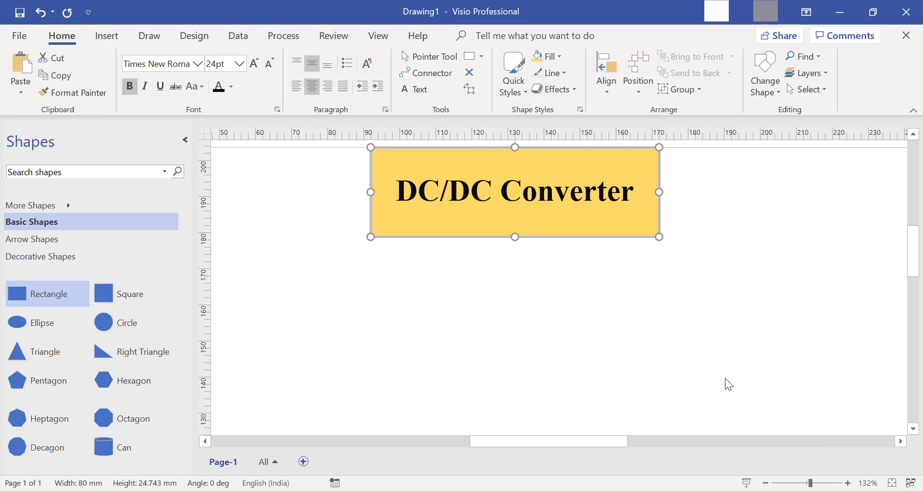
click(567, 75)
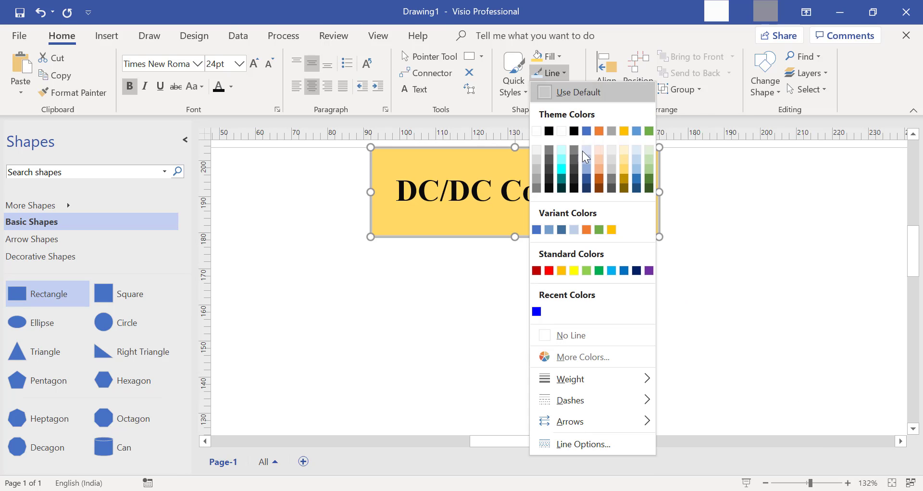
click(624, 271)
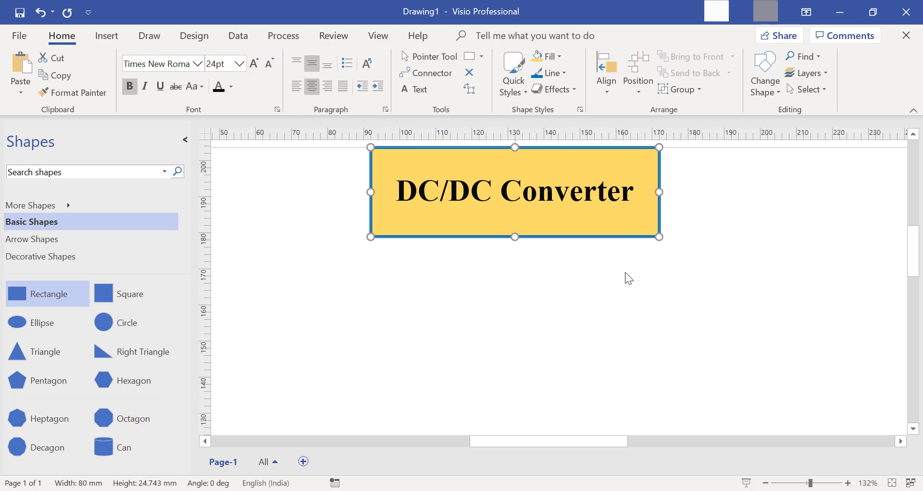
Round the DC/DC Converter rectangle's corners with the fourth rounding preset in its line formatting, and close the shape formatting options
right_click(567, 215)
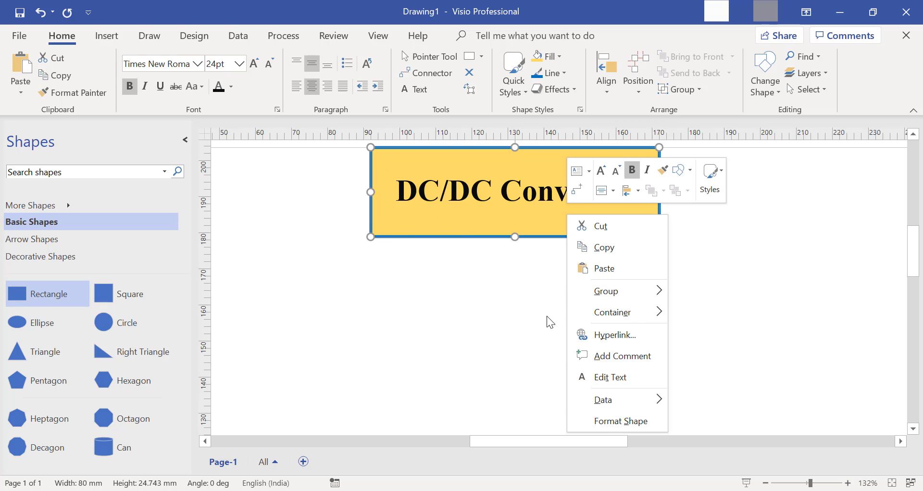
click(610, 423)
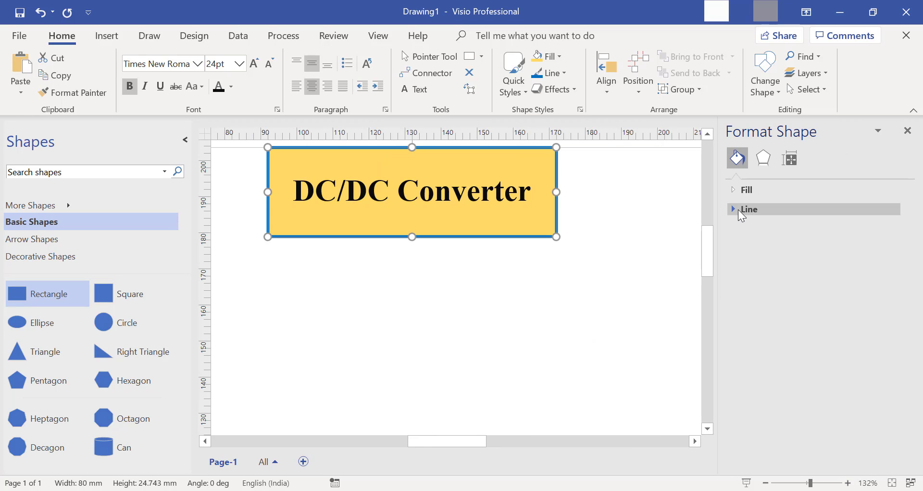
click(740, 208)
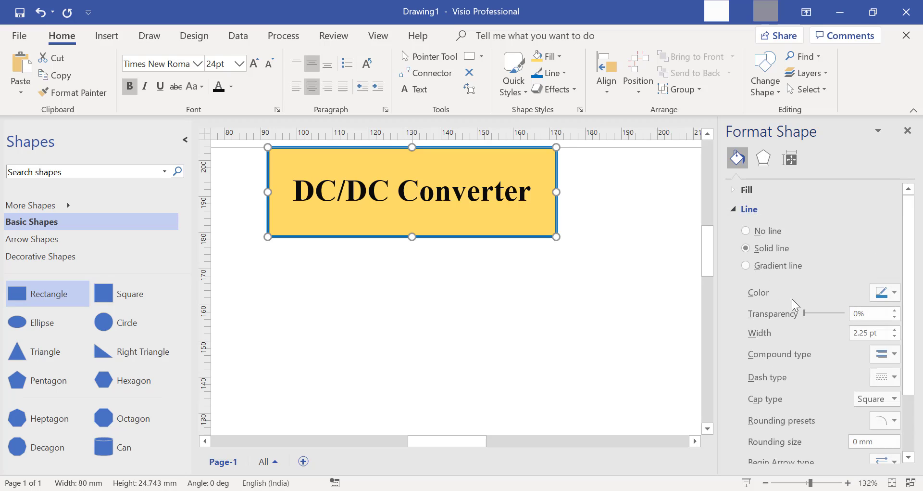
scroll(844, 401, down, 1)
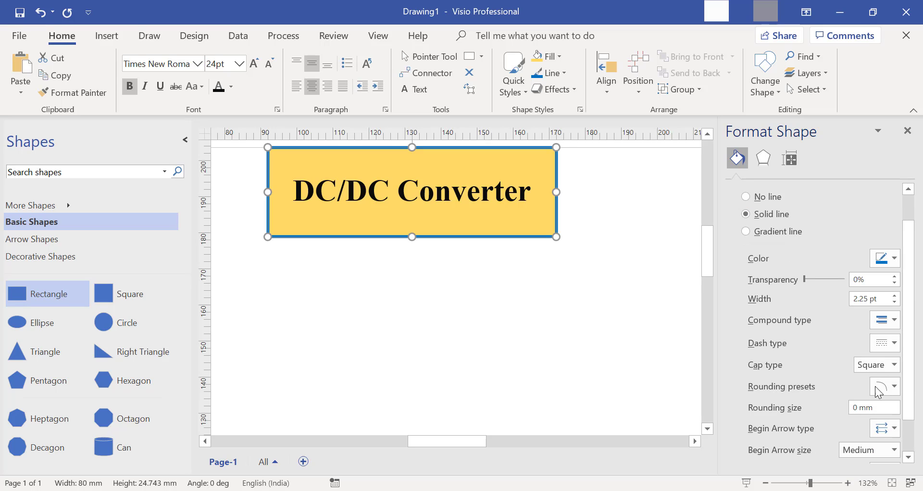
click(894, 385)
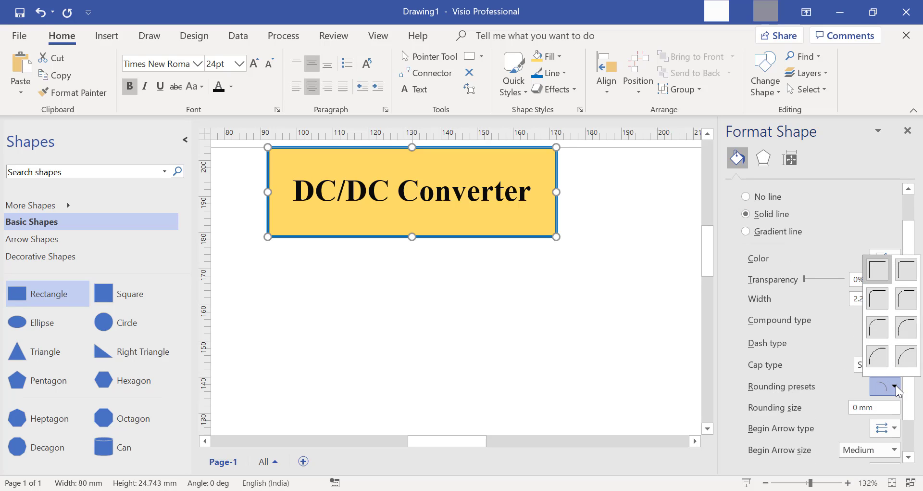
click(906, 298)
click(542, 299)
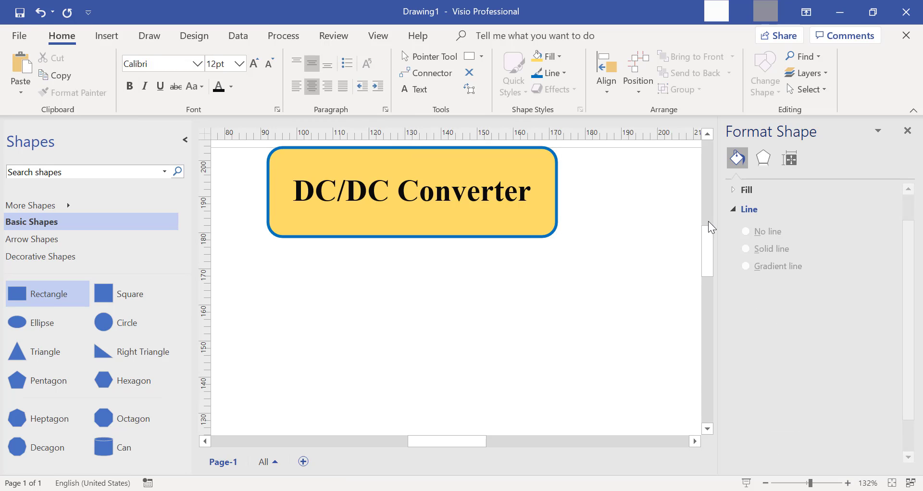
click(908, 137)
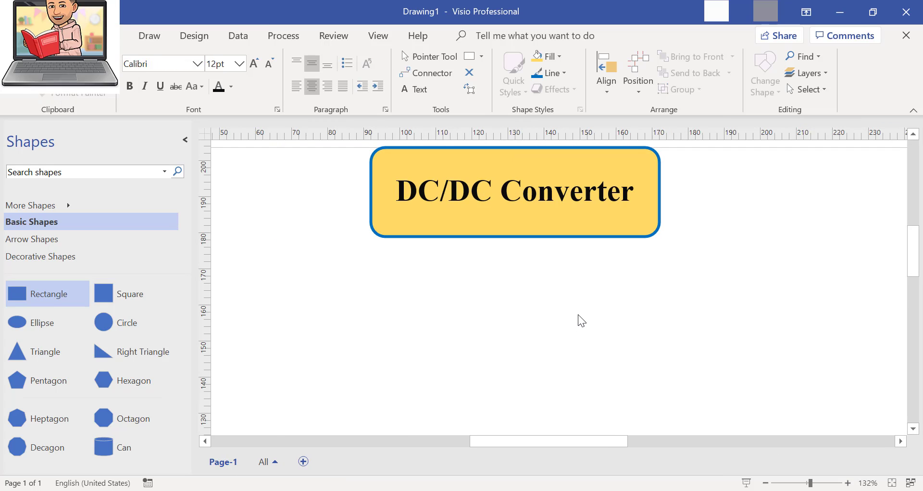
Shift the DC/DC Converter rectangle about 6 mm to the right along the page's upper margin
scroll(578, 314, down, 3)
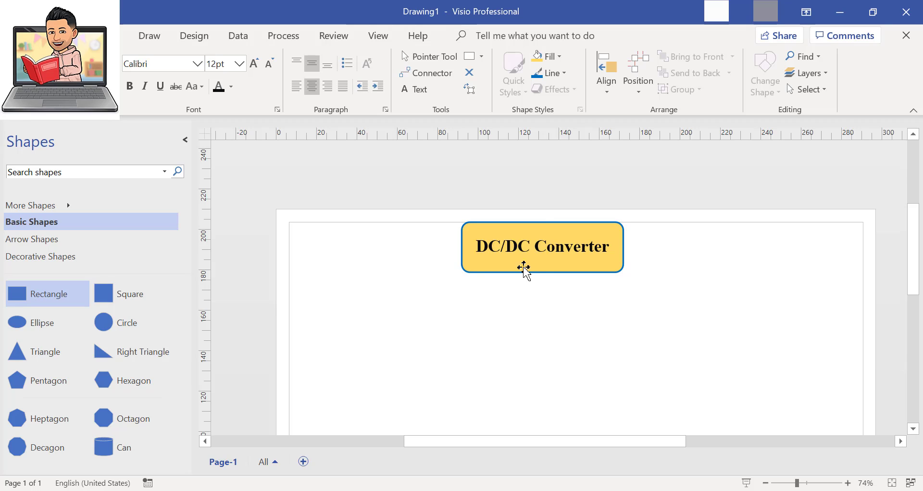
drag(526, 266, 537, 266)
click(518, 319)
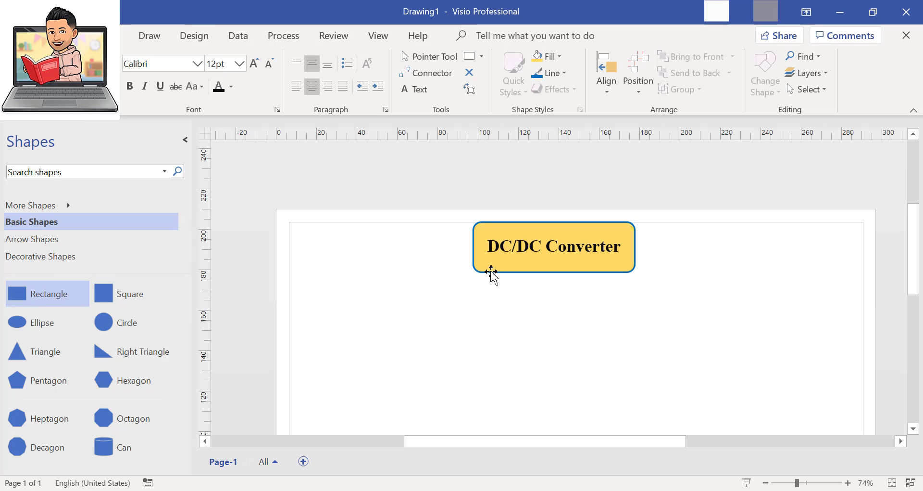
click(41, 301)
drag(474, 269, 377, 339)
key(ctrl+z)
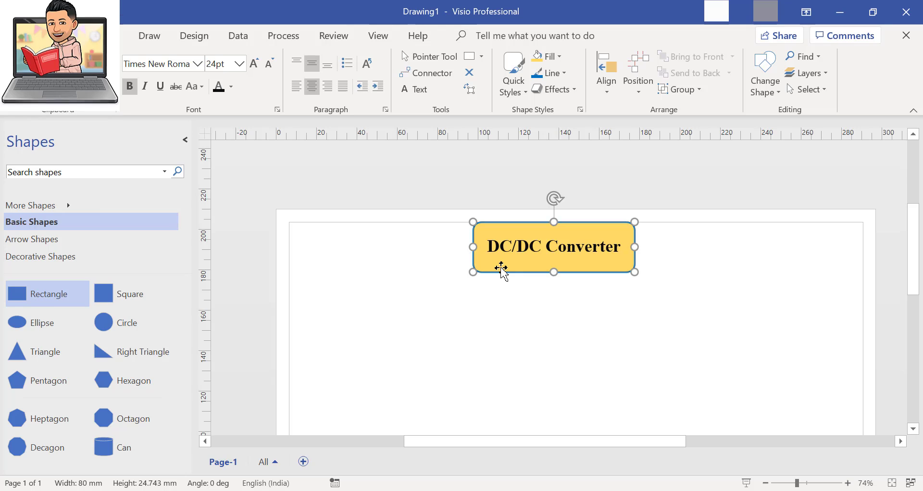
drag(501, 268, 379, 335)
key(ctrl+z)
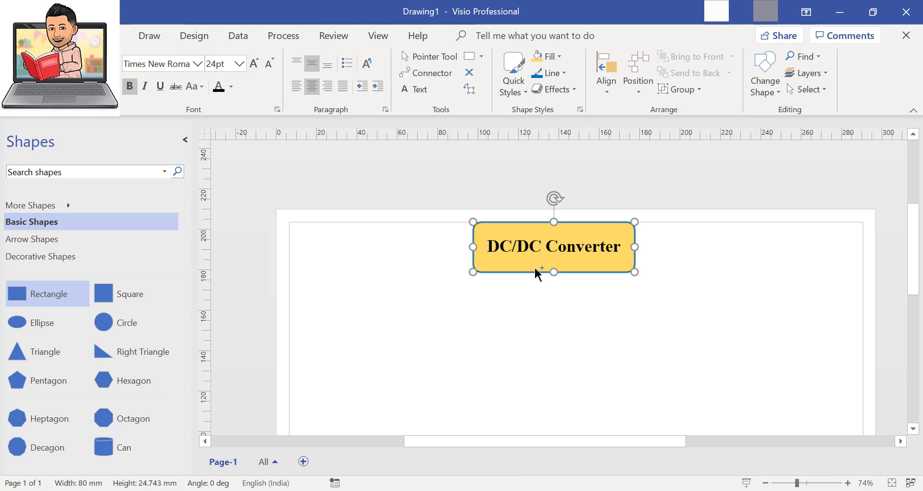
Duplicate the DC/DC Converter block three times and arrange the copies in an evenly spaced row beneath the original
key(ctrl+d)
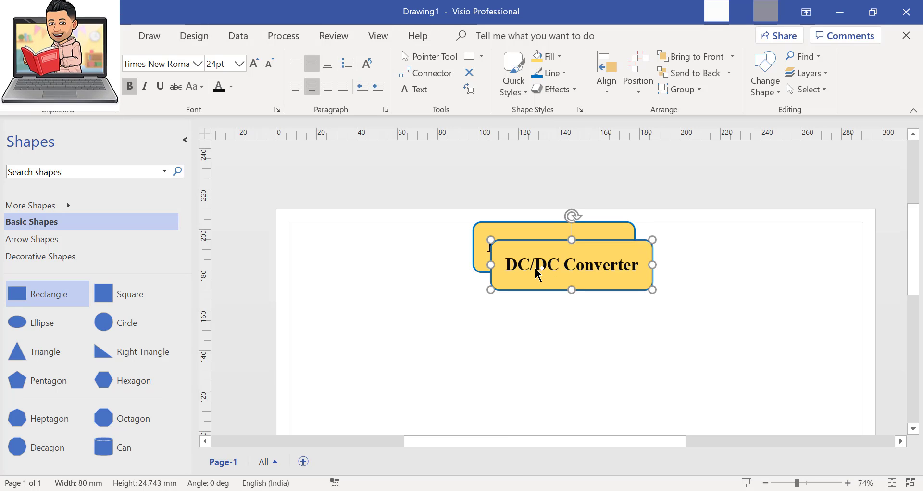
drag(538, 282, 376, 331)
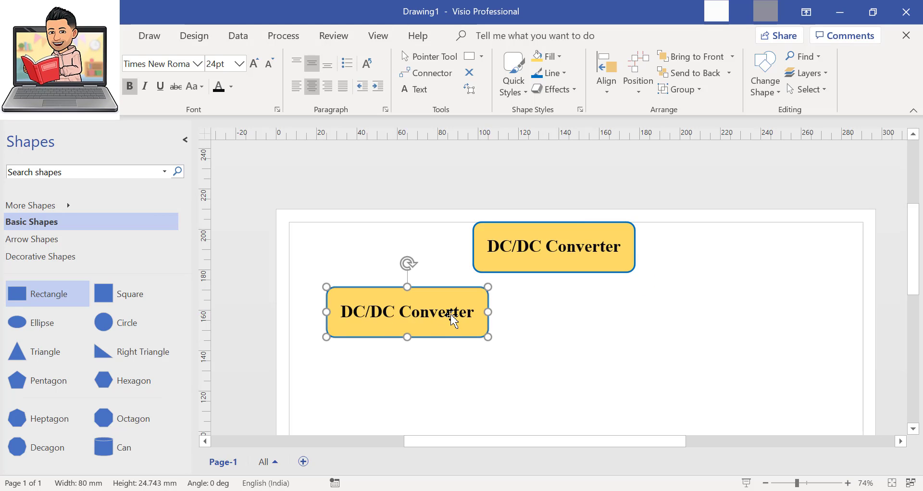
key(ctrl+d)
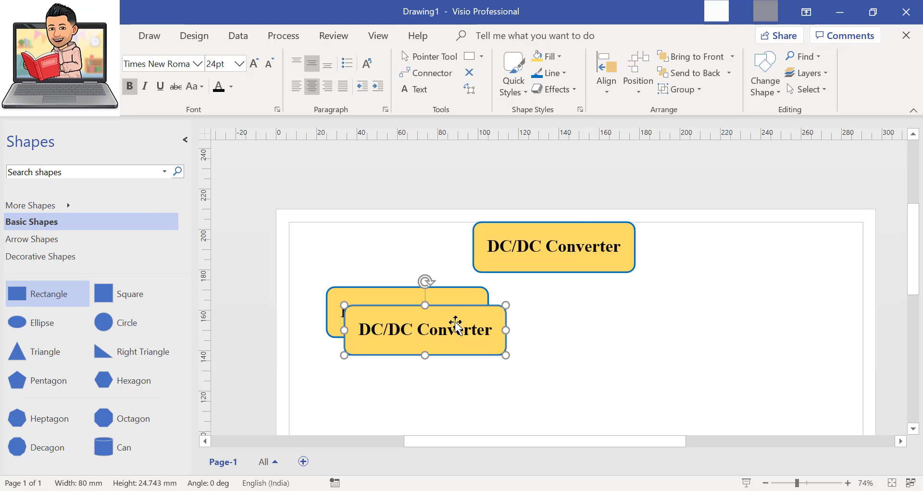
drag(454, 319, 761, 312)
key(ctrl+d)
click(726, 382)
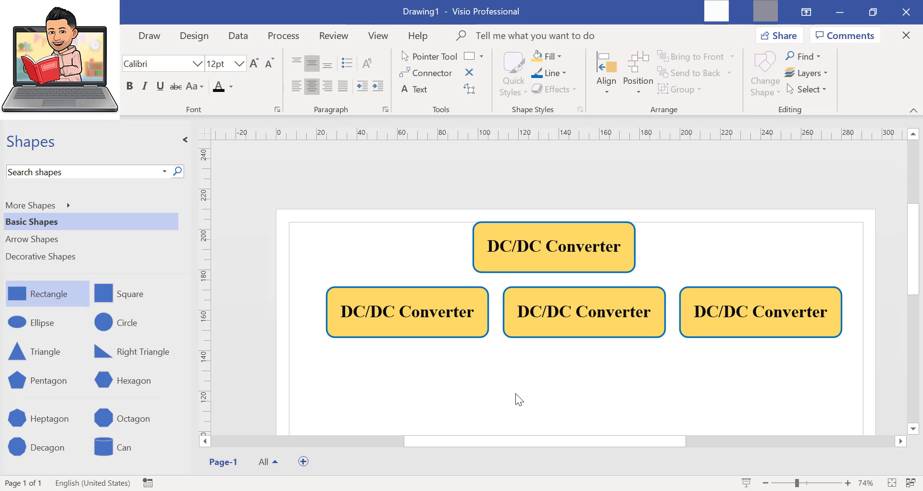
click(485, 490)
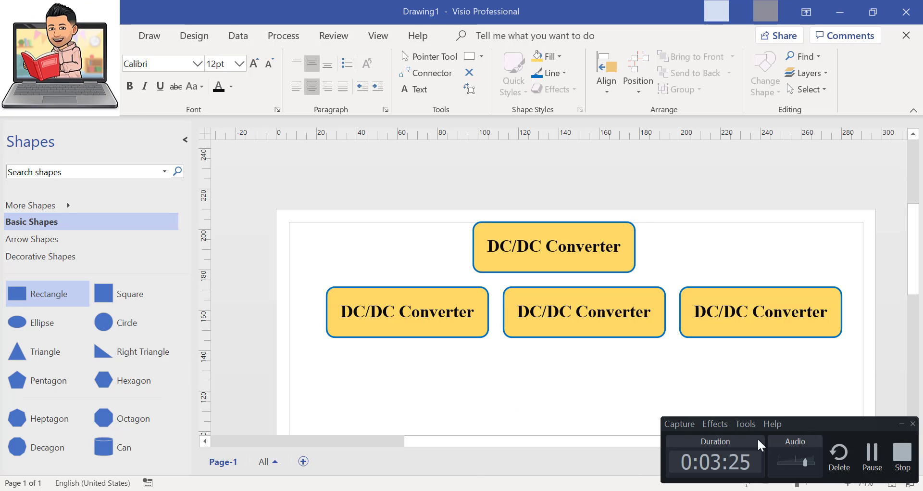
Change the label of the lower row's first block to "Linear Converter"
double_click(390, 315)
click(401, 311)
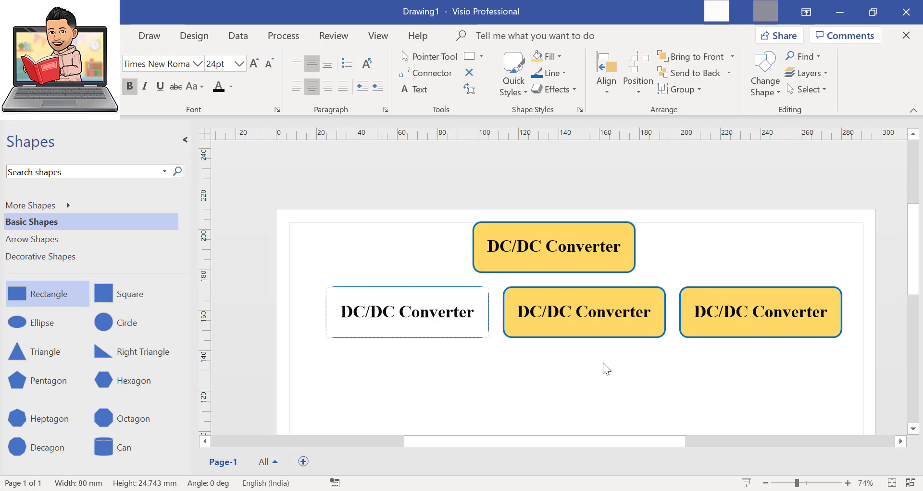
key(Home)
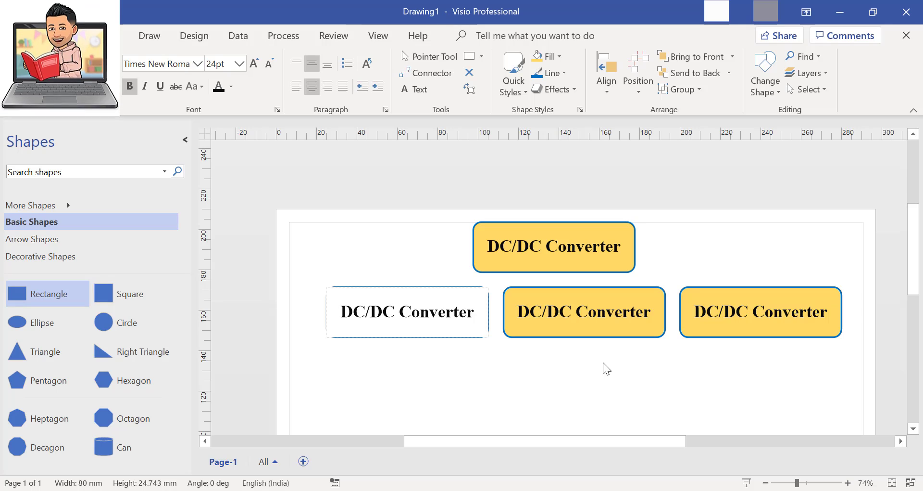
text(Linear)
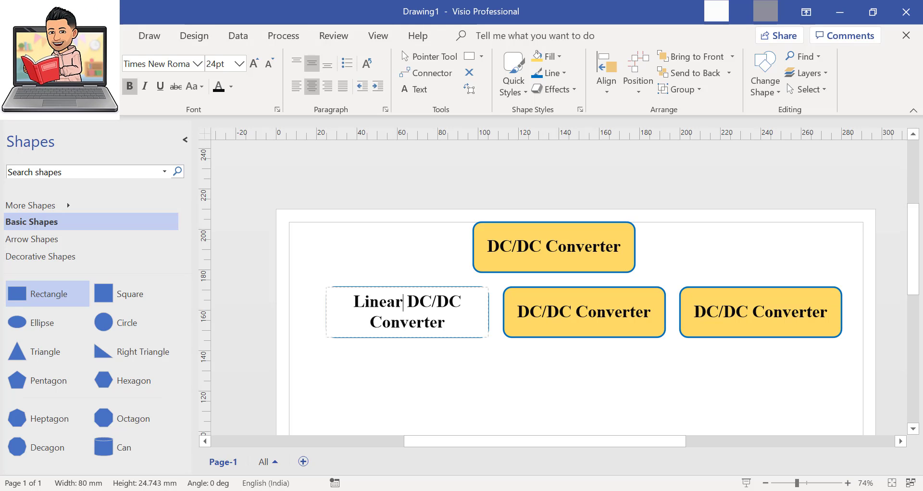
drag(404, 301, 457, 301)
key(BackSpace)
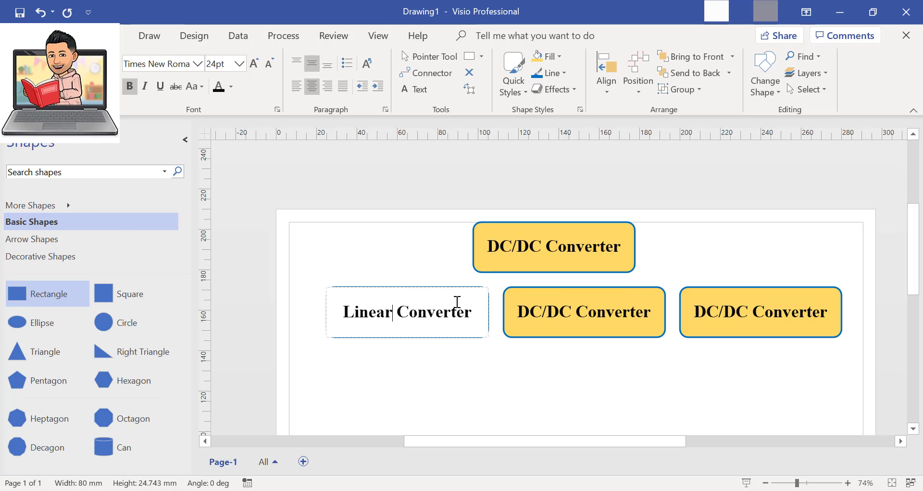
click(494, 390)
Change the label of the lower row's middle block to "Hard Switched Converter"
double_click(519, 311)
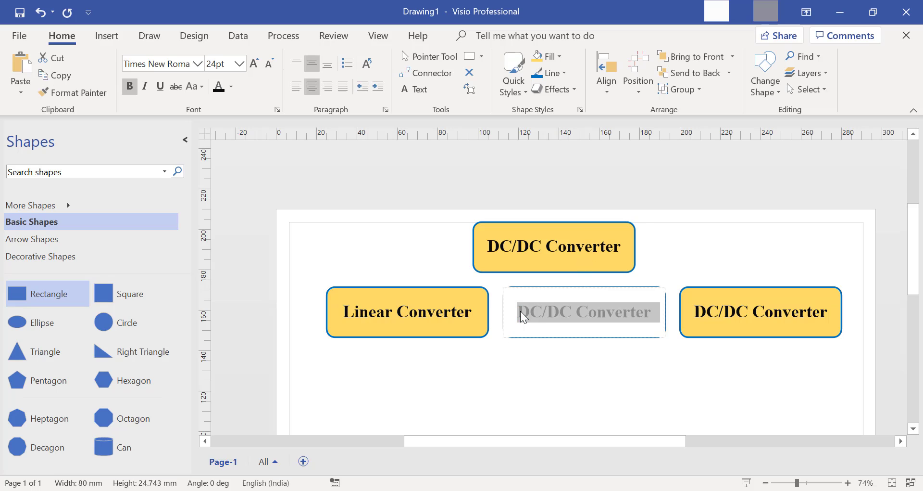
click(572, 311)
drag(572, 311, 515, 312)
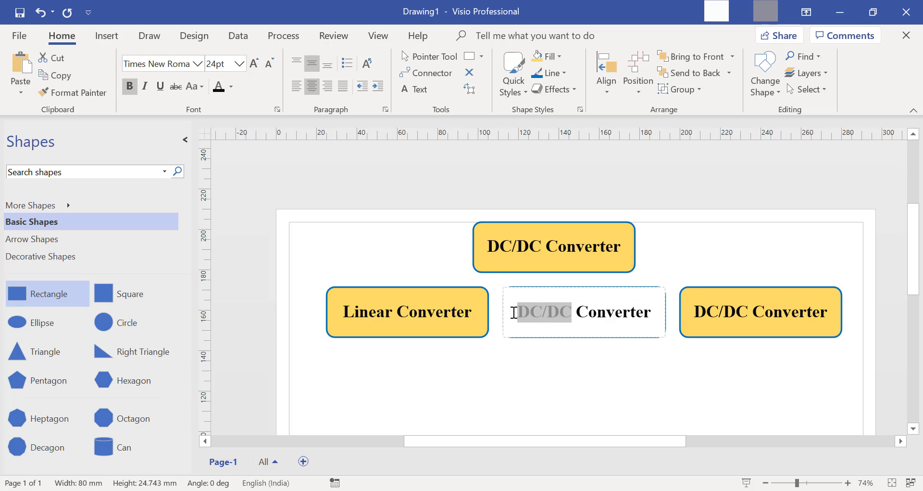
text(Hward)
key(BackSpace)
key(BackSpace)
key(BackSpace)
key(BackSpace)
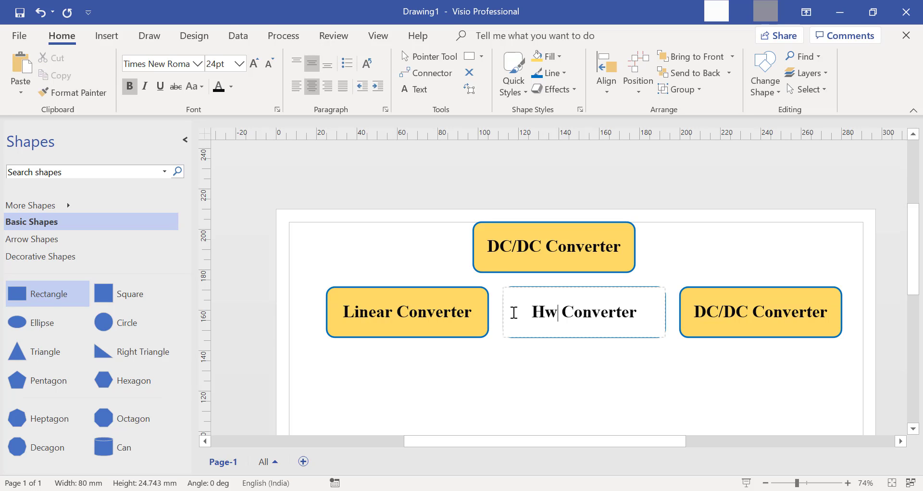
text(ard )
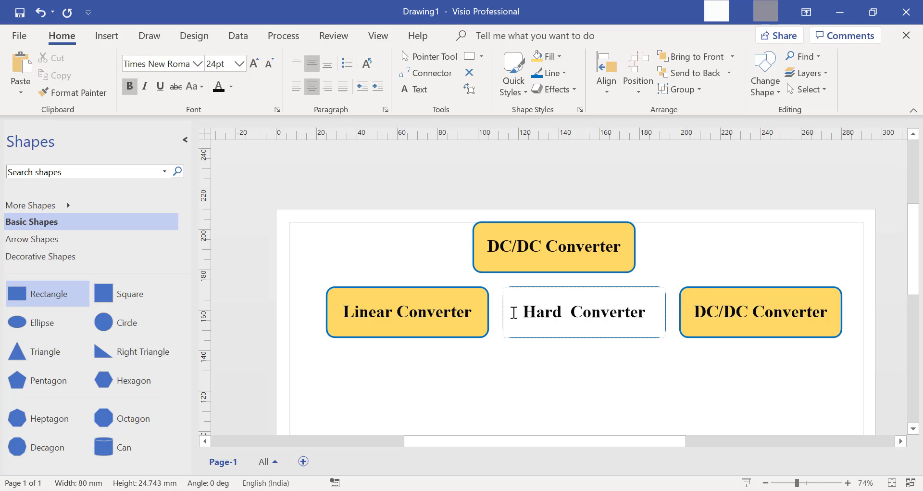
text(Switche)
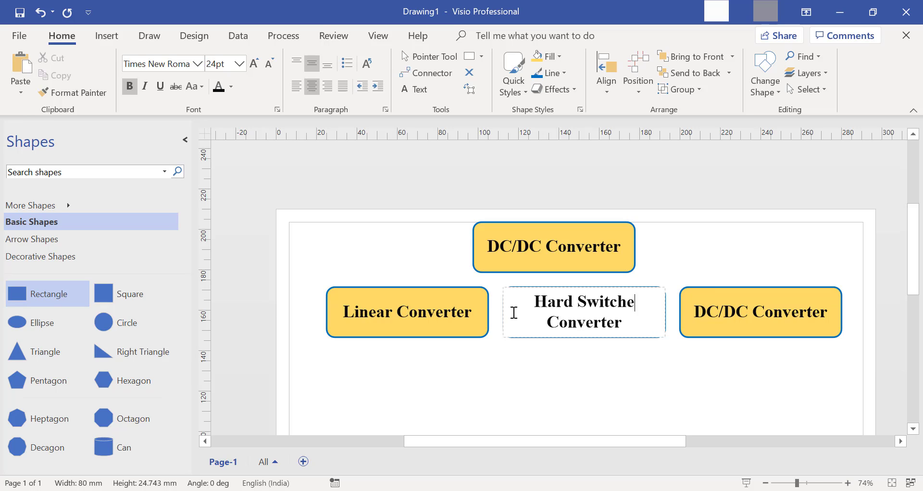
text(d)
Change the label of the lower row's last block to "Soft Switched Converter"
click(703, 315)
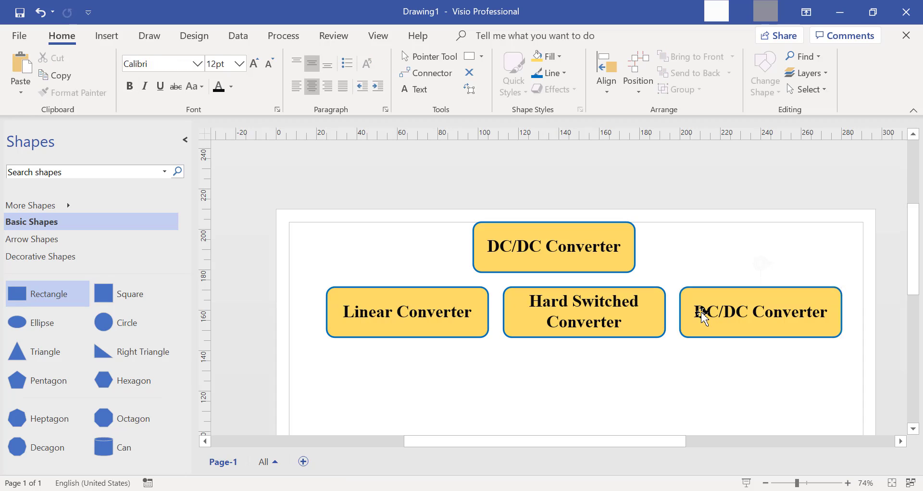
double_click(703, 314)
drag(748, 313, 696, 314)
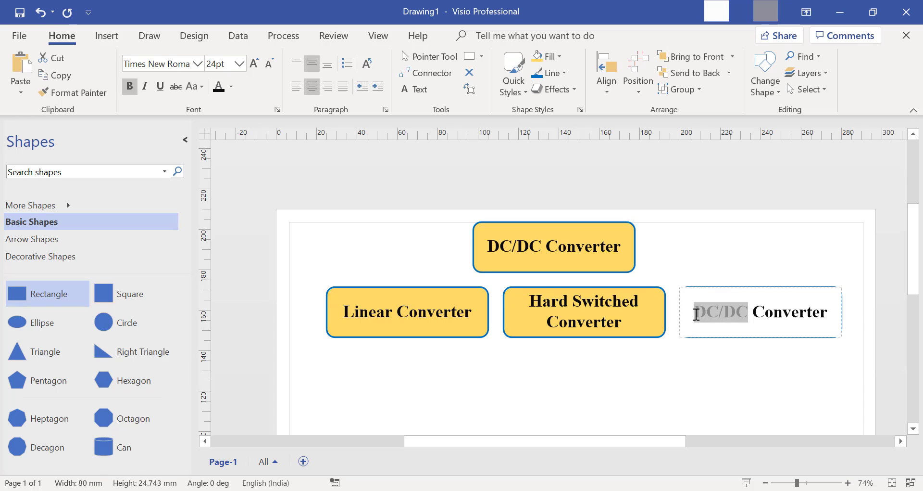
text(Soft)
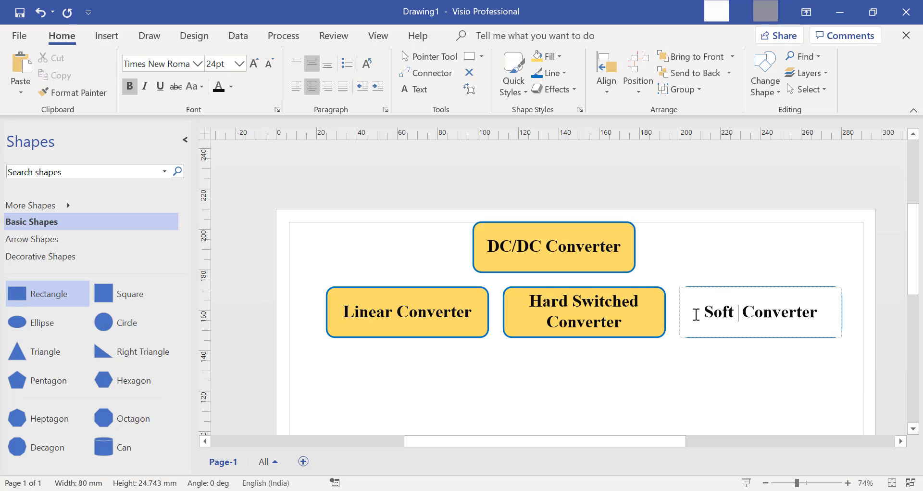
text( Switche)
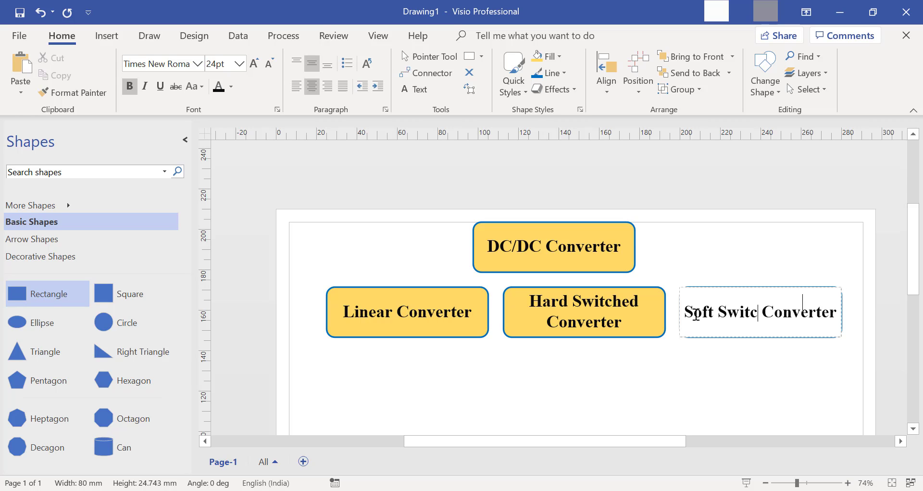
text(d)
click(721, 366)
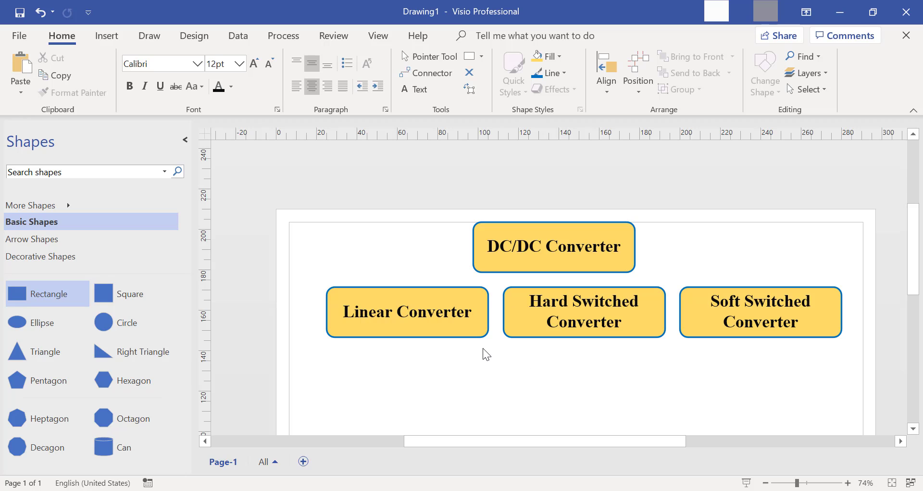
Shrink the DC/DC Converter block to about 62 mm by 19 mm and reduce its label to 18 pt
click(510, 265)
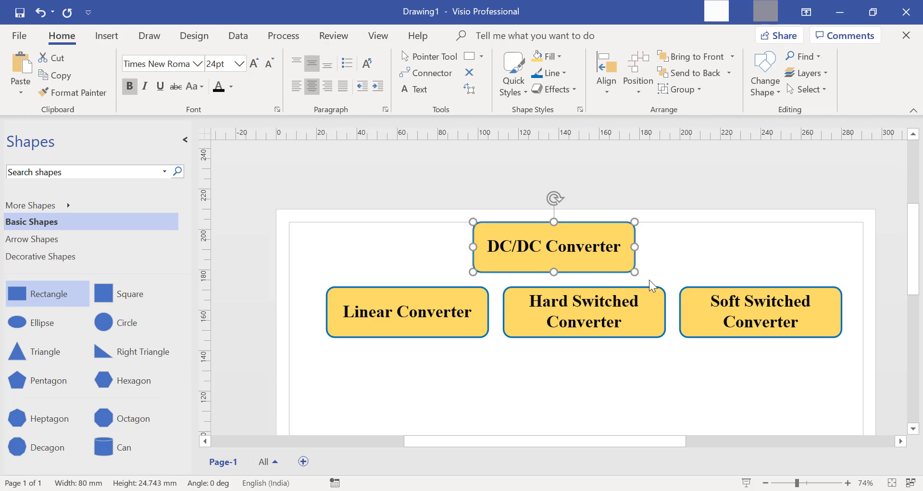
drag(636, 272, 609, 264)
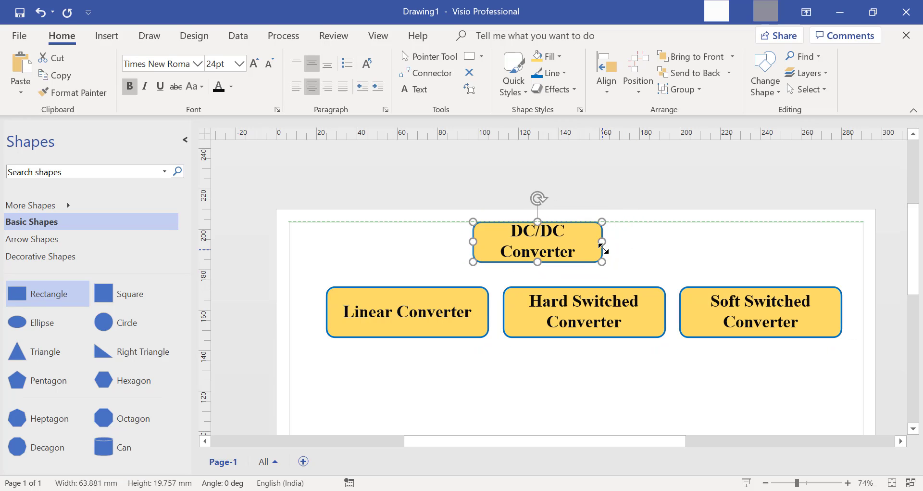
click(268, 62)
drag(608, 264, 599, 261)
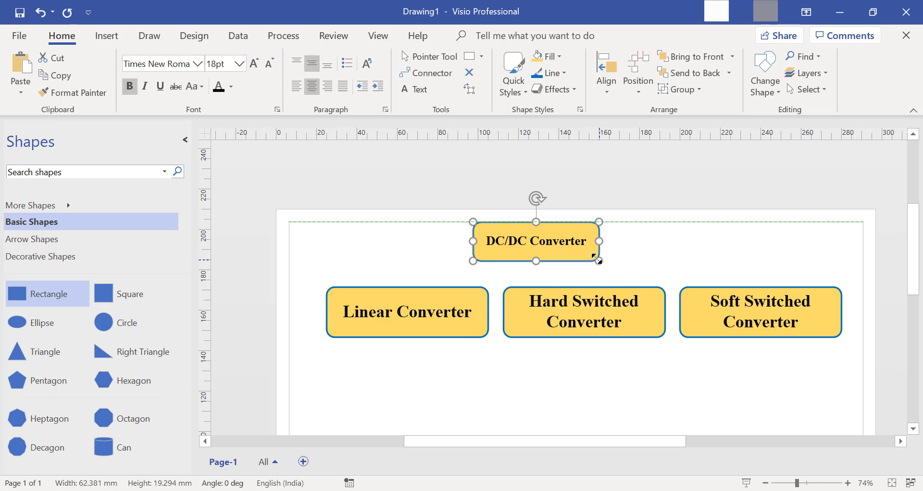
Shrink the Linear Converter block to about 60 mm by 19 mm and reduce its label to 18 pt
click(483, 335)
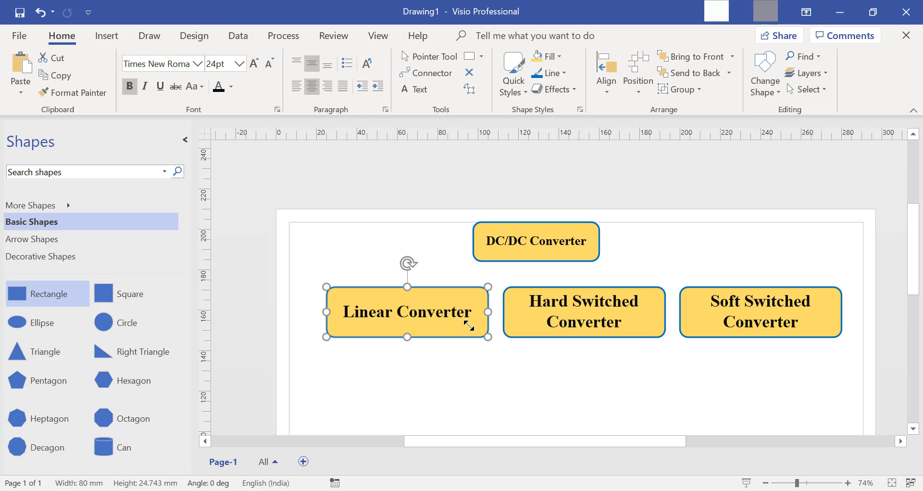
drag(469, 326, 465, 330)
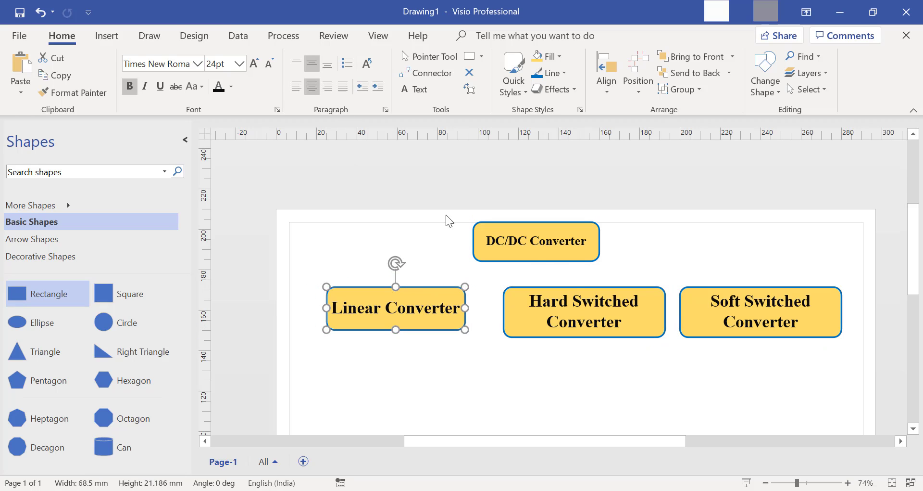
click(541, 237)
click(427, 292)
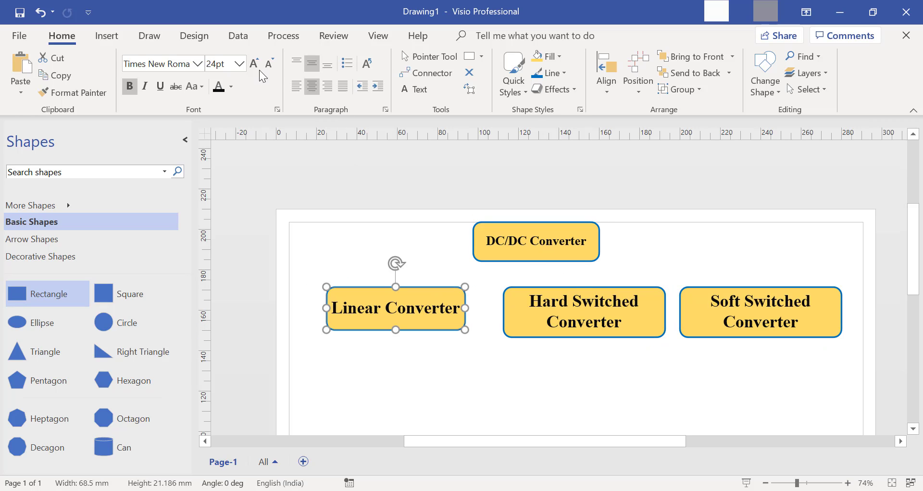
click(238, 65)
click(266, 65)
click(270, 67)
drag(457, 319, 445, 313)
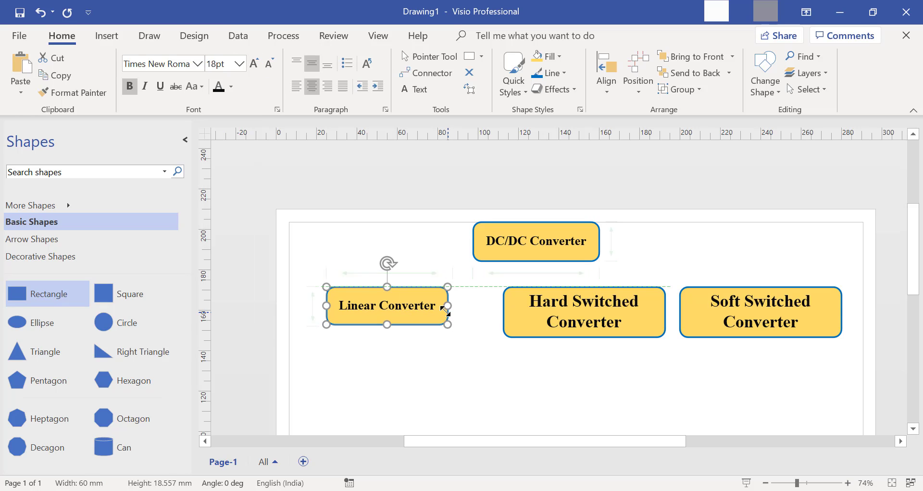
Reduce the Hard Switched Converter label to 18 pt and resize its block to about 75 mm by 19 mm, keeping the text on one line
click(583, 316)
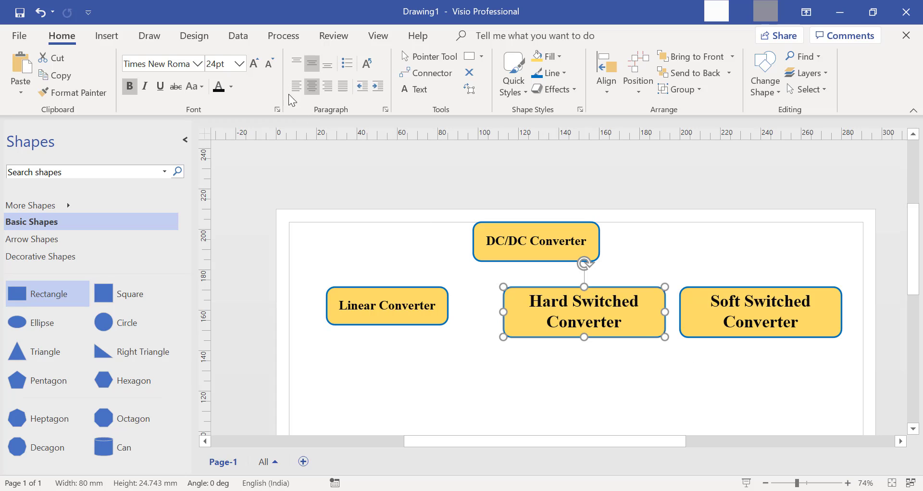
click(269, 65)
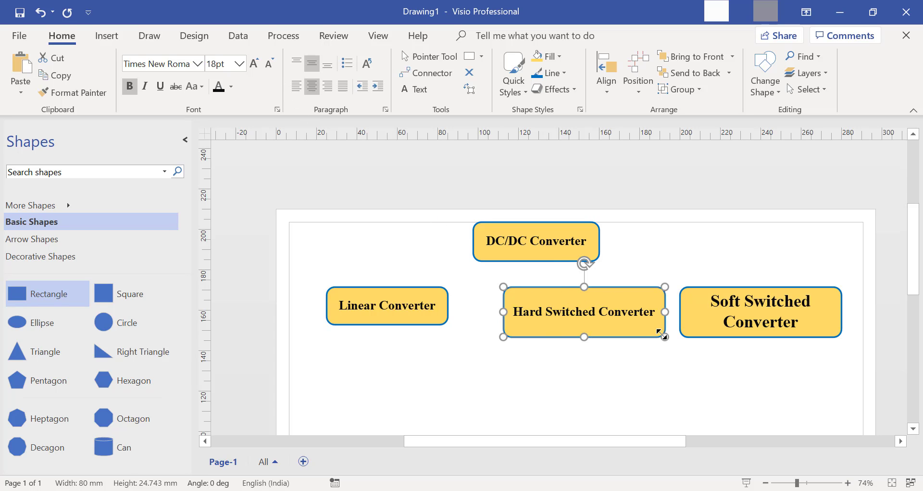
drag(661, 333, 625, 324)
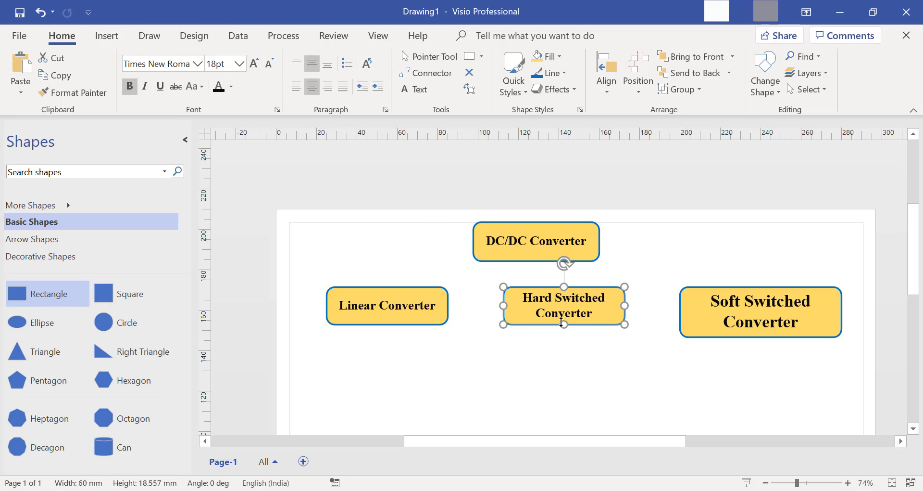
drag(500, 308, 473, 307)
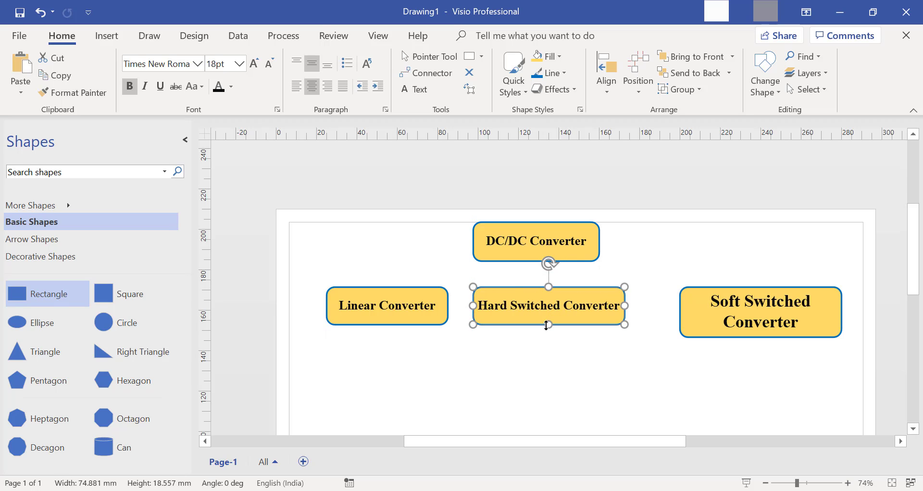
mouse_move(547, 325)
mouse_down()
mouse_move(547, 316)
mouse_move(547, 325)
mouse_up()
Reduce the Soft Switched Converter label to 18 pt and resize its block to about 75 mm by 18.6 mm, matching the Hard Switched block
click(746, 328)
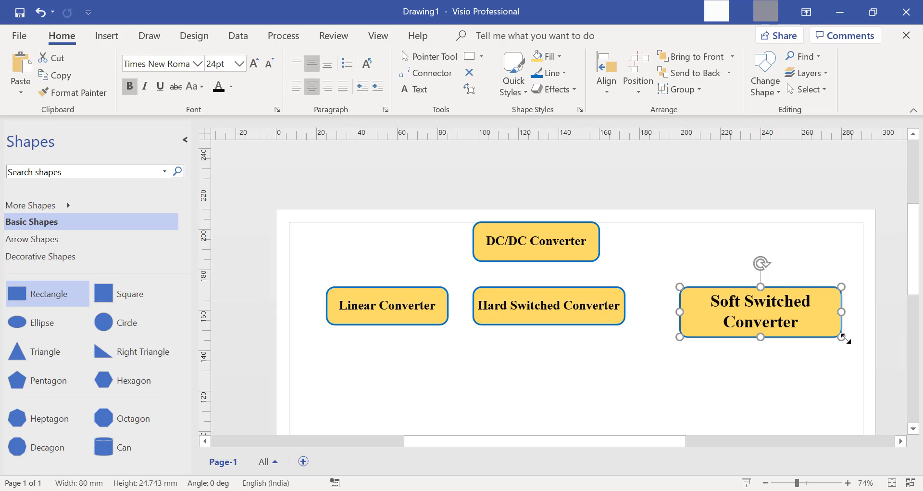
click(269, 63)
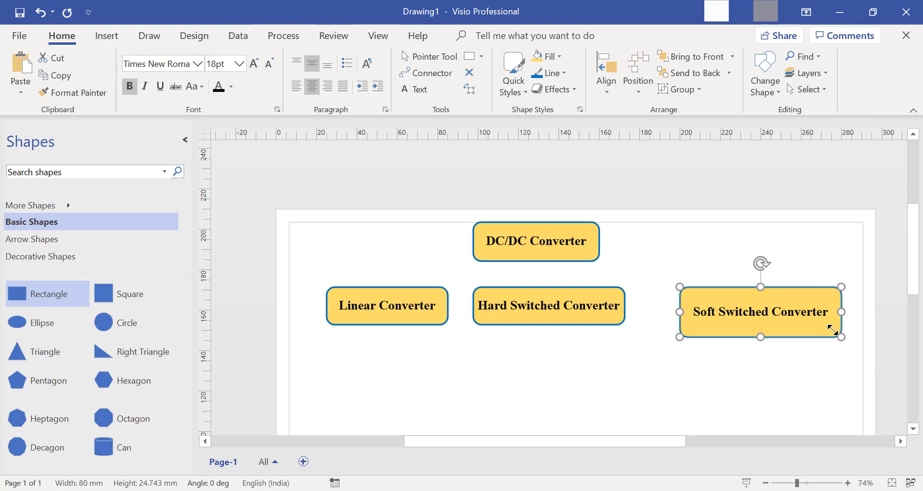
drag(833, 330, 811, 307)
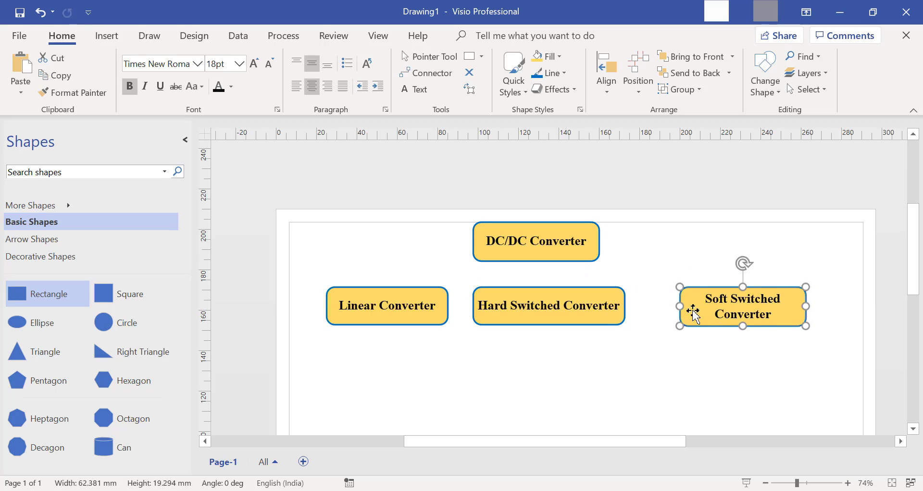
drag(679, 306, 658, 306)
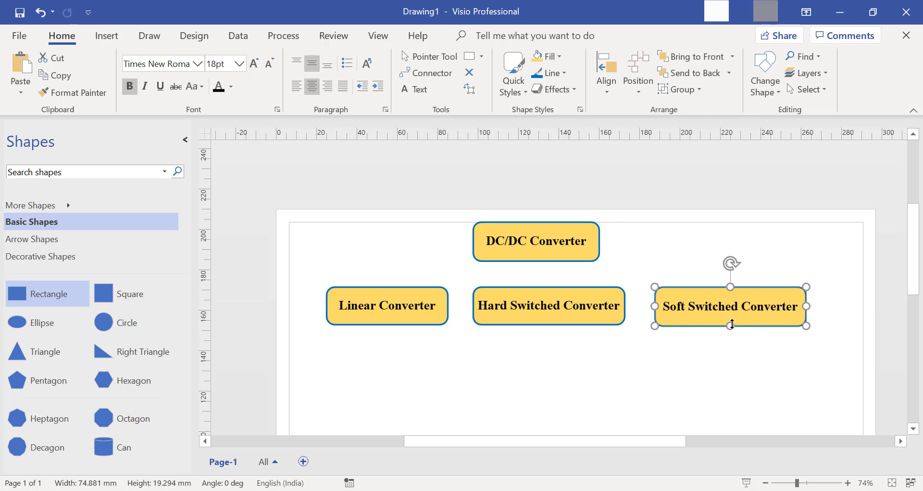
drag(731, 324, 731, 319)
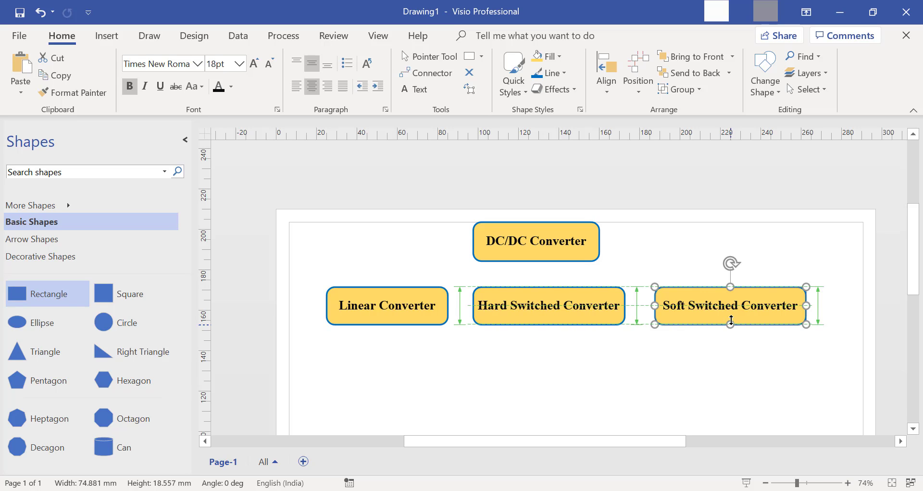
drag(731, 320, 731, 319)
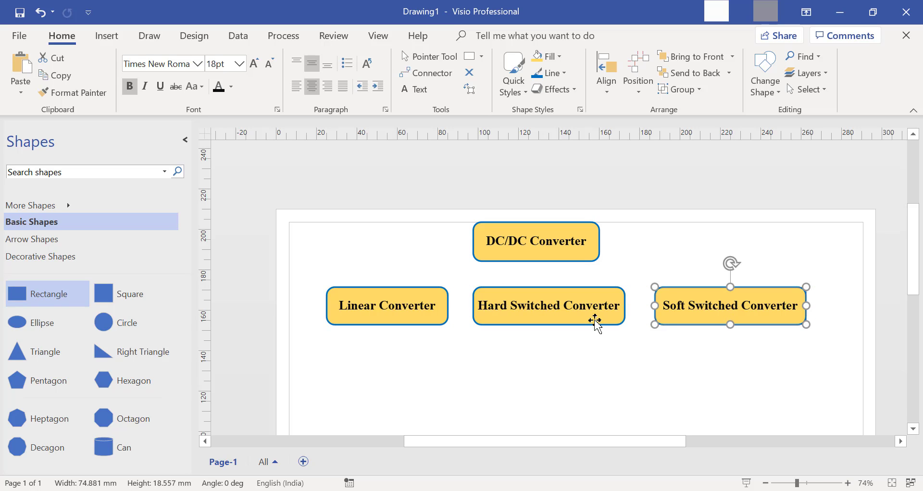
Move the three lower blocks together about 10 mm left and slightly up, and shift the DC/DC Converter block about 10 mm right
shift+click(568, 307)
shift+click(373, 305)
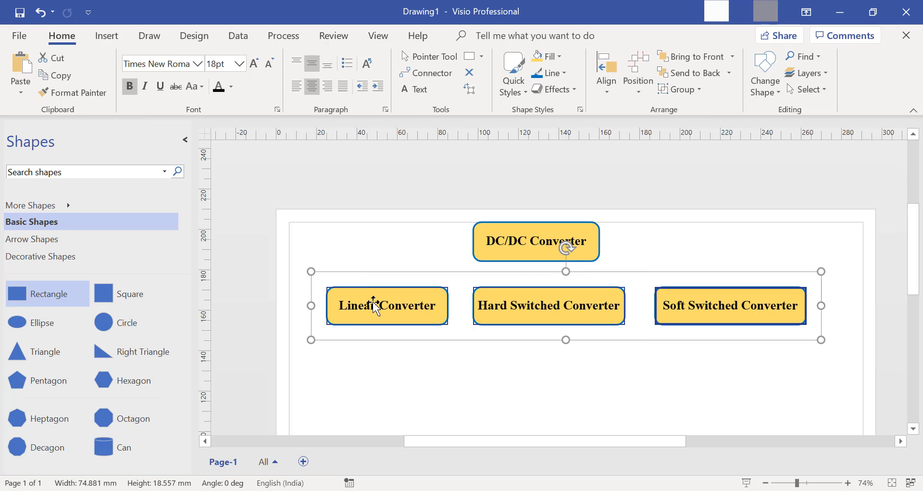
drag(589, 318, 570, 314)
mouse_move(575, 244)
mouse_down()
mouse_move(623, 251)
mouse_move(584, 242)
mouse_up()
click(610, 333)
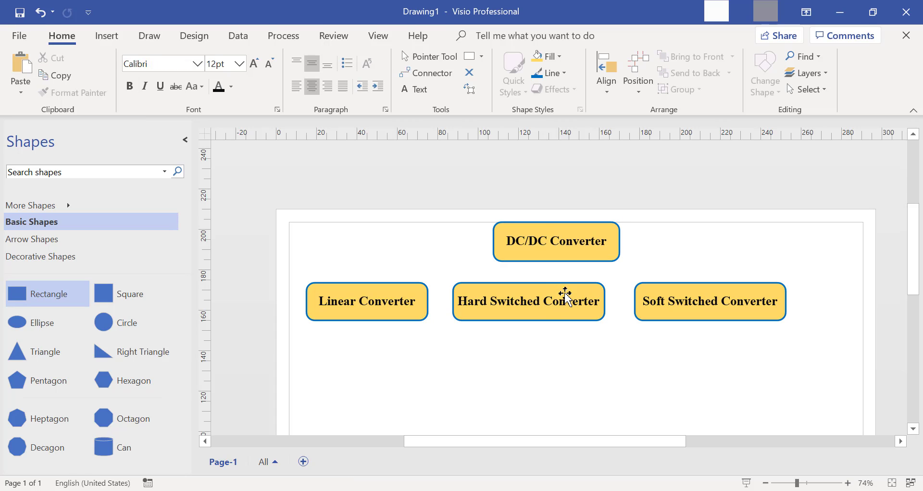
Move the Hard Switched Converter block right within its row until it sits roughly centred beneath the DC/DC Converter block
drag(565, 293, 593, 287)
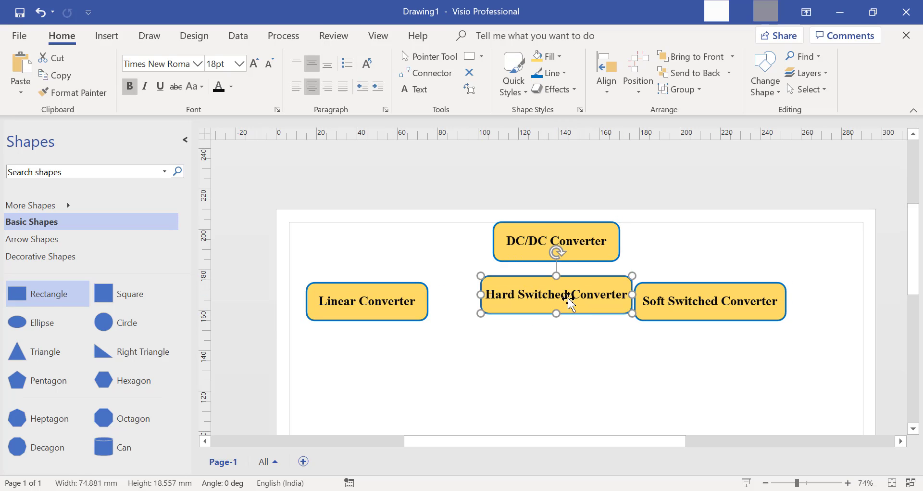
key(ctrl+z)
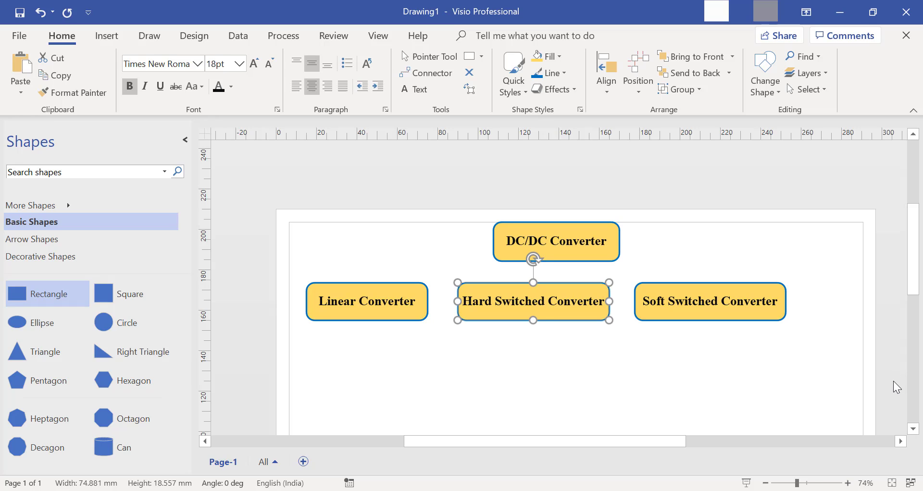
key(Right)
key(Right)
key(Right)
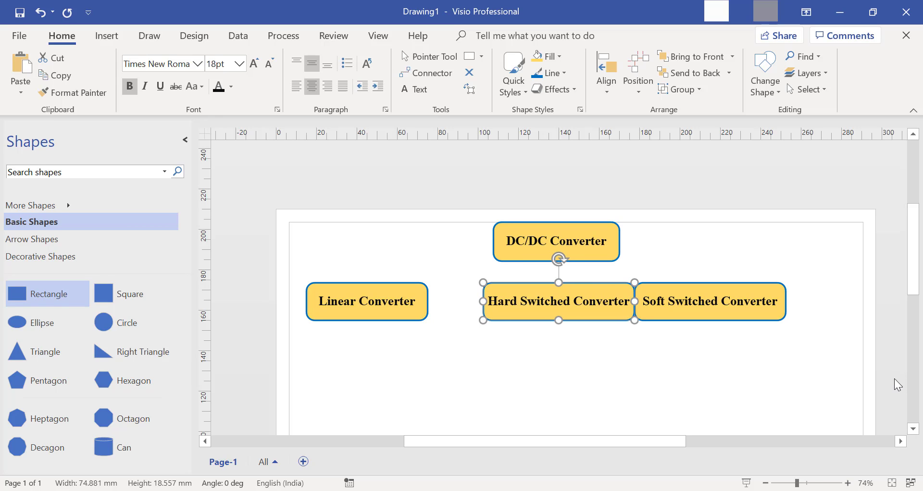
Nudge the Soft Switched Converter block right to open a gap between it and the Hard Switched Converter block
click(693, 312)
key(Right)
key(Right)
key(Right)
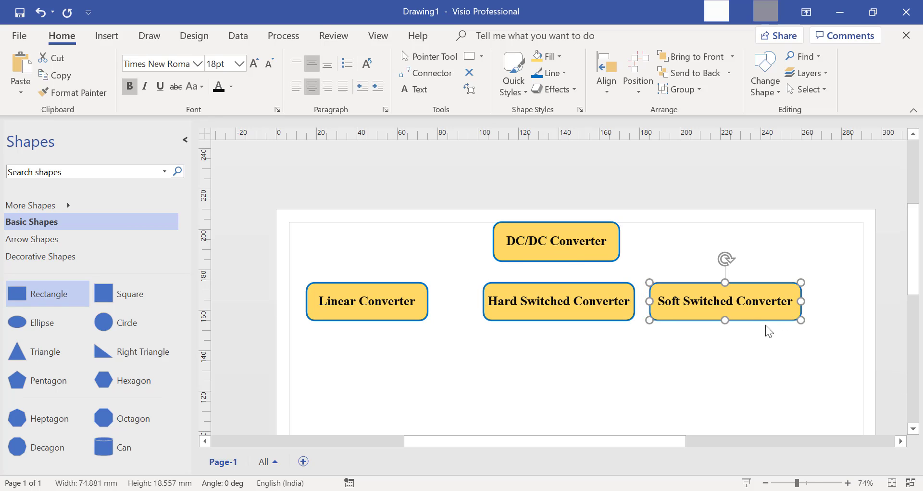
key(Right)
key(Right)
Shift the Linear Converter block right so its gap to the Hard Switched Converter block equals the gap on that block's other side
click(413, 305)
key(Right)
key(Right)
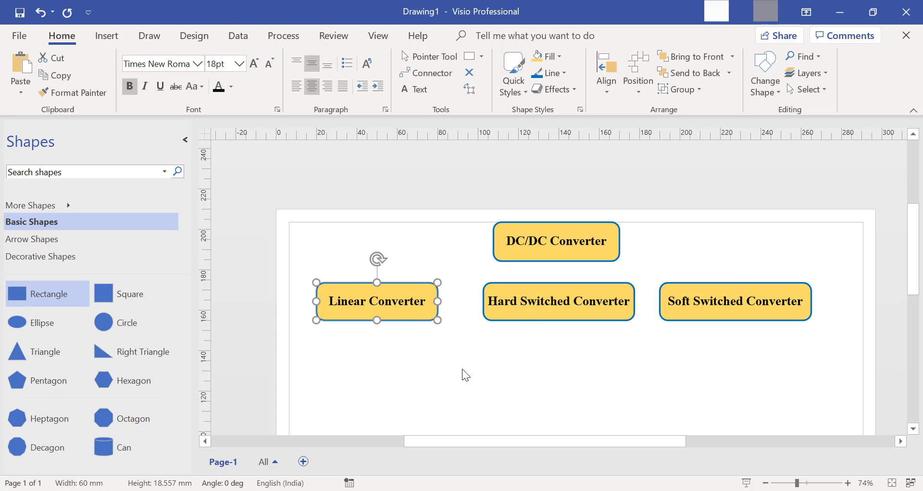
key(Right)
key(Right)
key(Right)
click(546, 385)
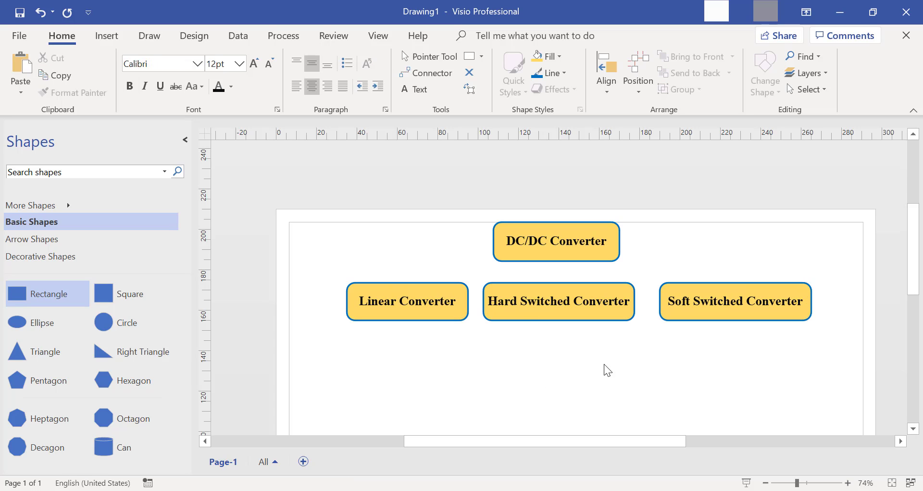
drag(448, 310, 438, 310)
click(582, 355)
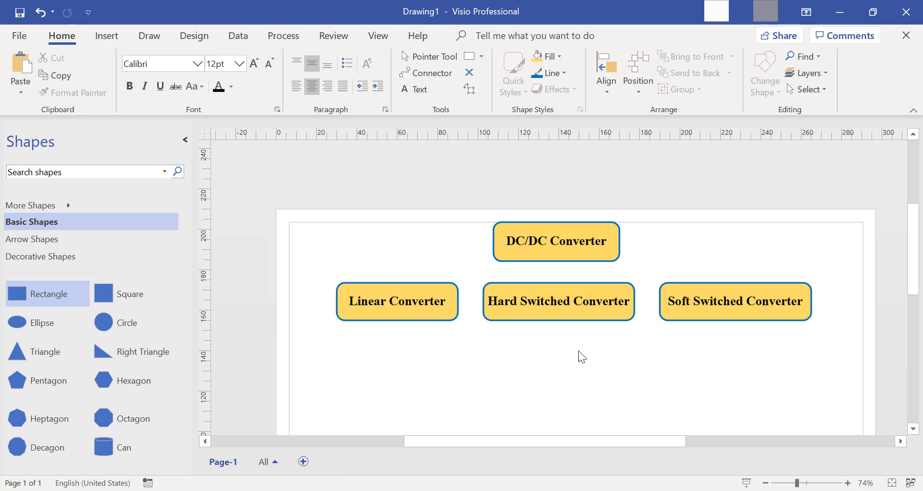
click(428, 308)
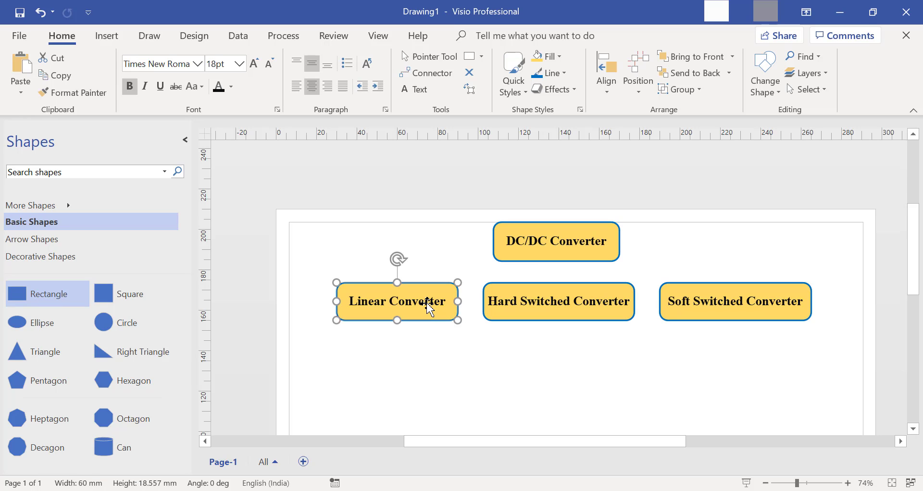
click(431, 356)
click(416, 300)
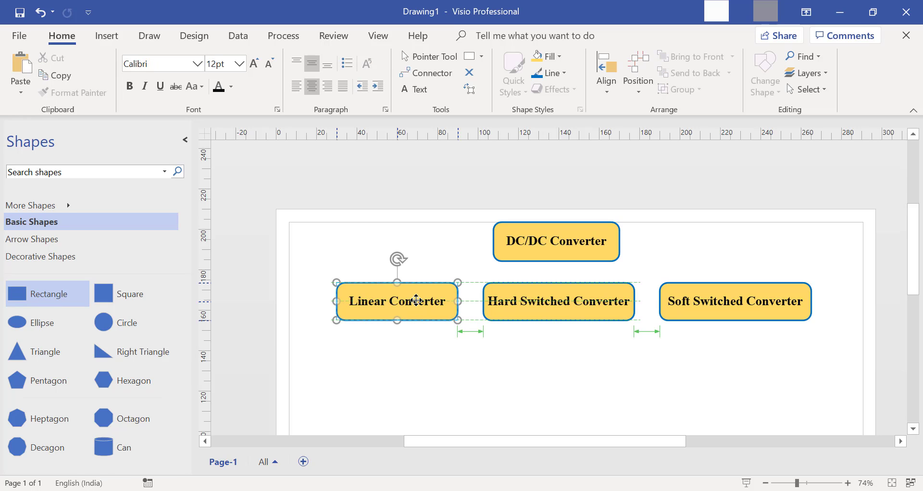
click(567, 368)
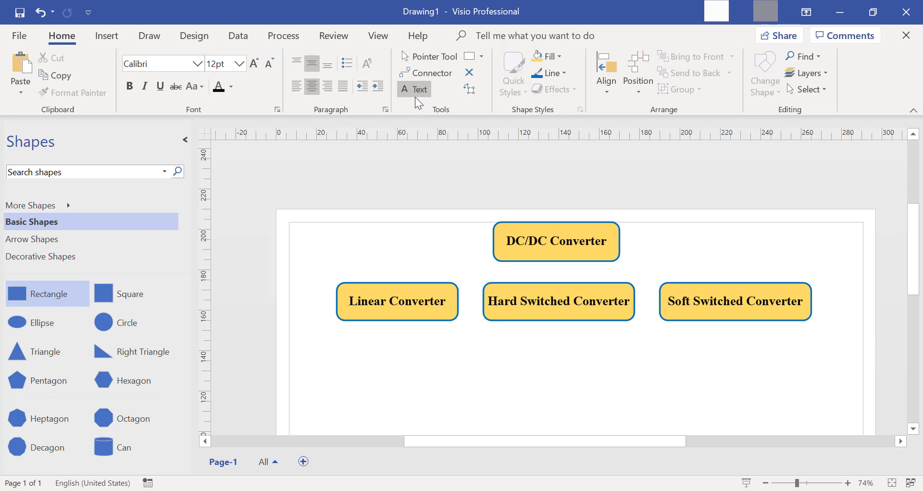
Try to link the DC/DC Converter block's lower edge to the Hard Switched Converter block's upper edge with a connector
click(417, 72)
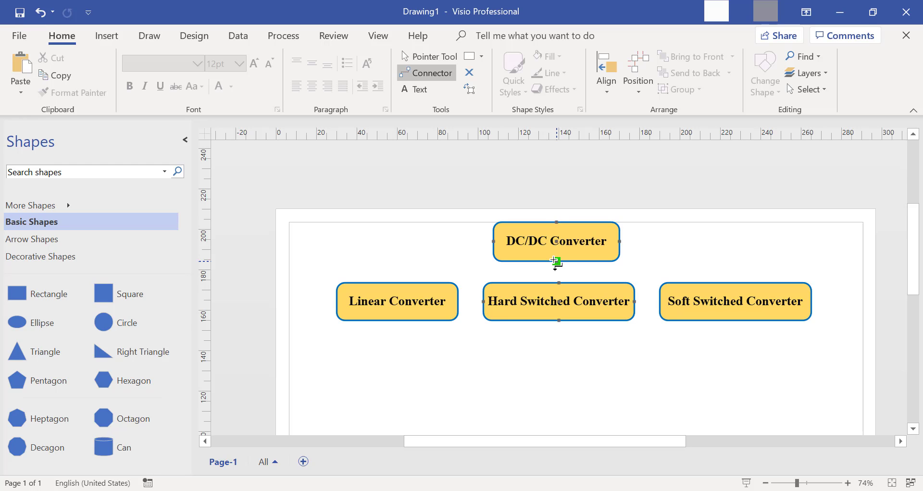
drag(555, 260, 543, 303)
scroll(544, 303, up, 3)
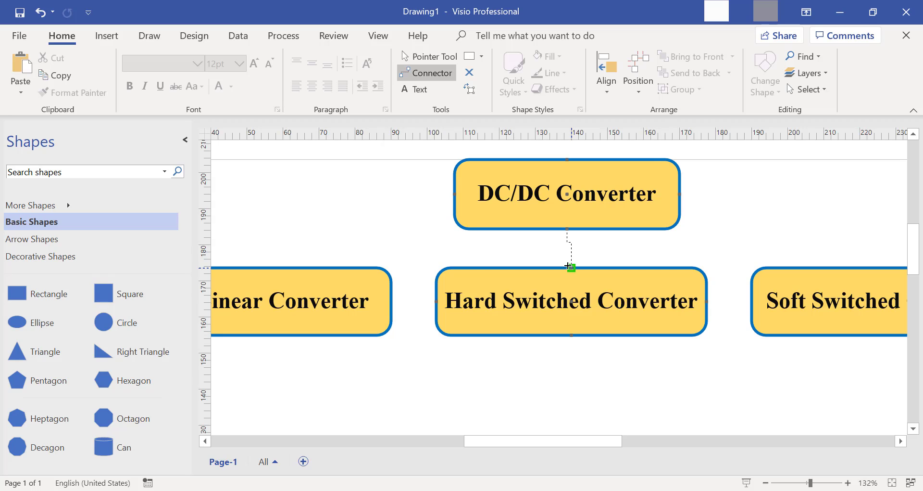
drag(568, 265, 571, 267)
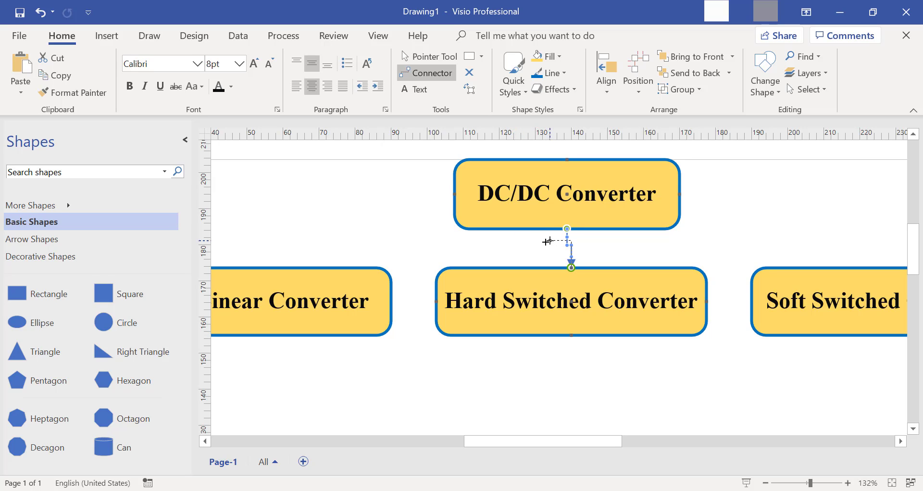
drag(541, 244, 542, 244)
key(ctrl+z)
key(Delete)
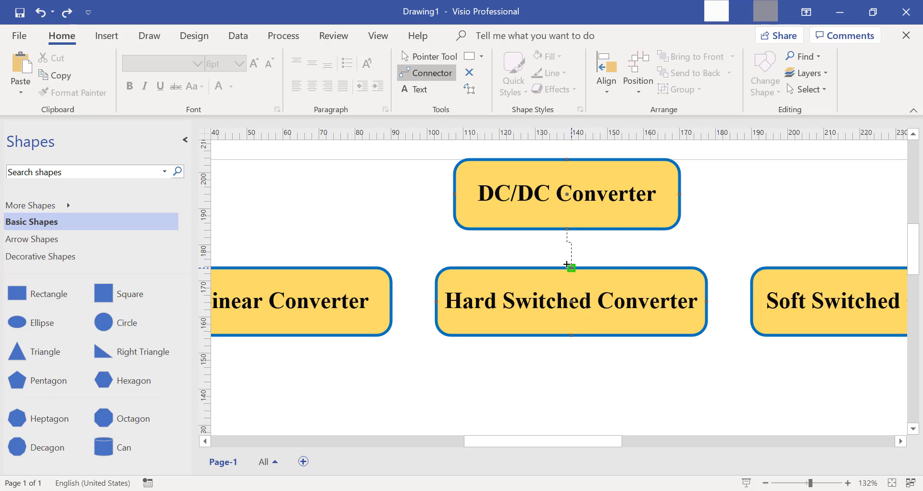
drag(567, 264, 567, 264)
click(481, 292)
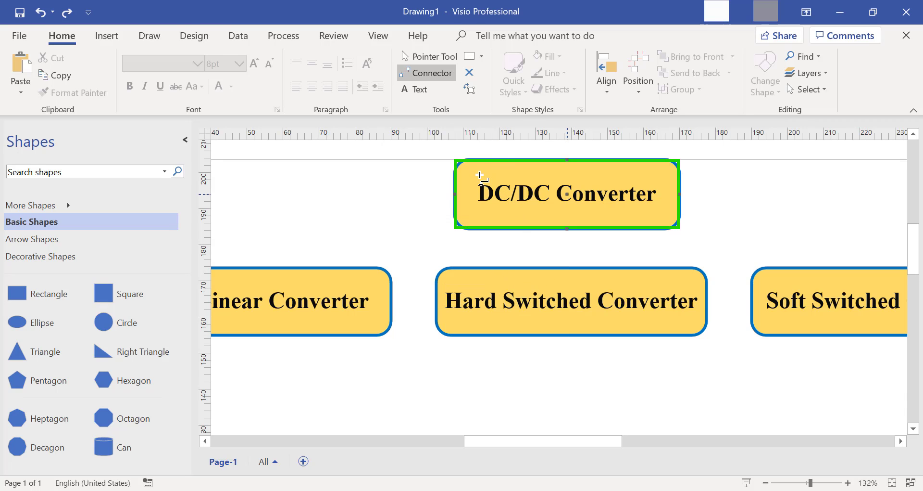
click(483, 490)
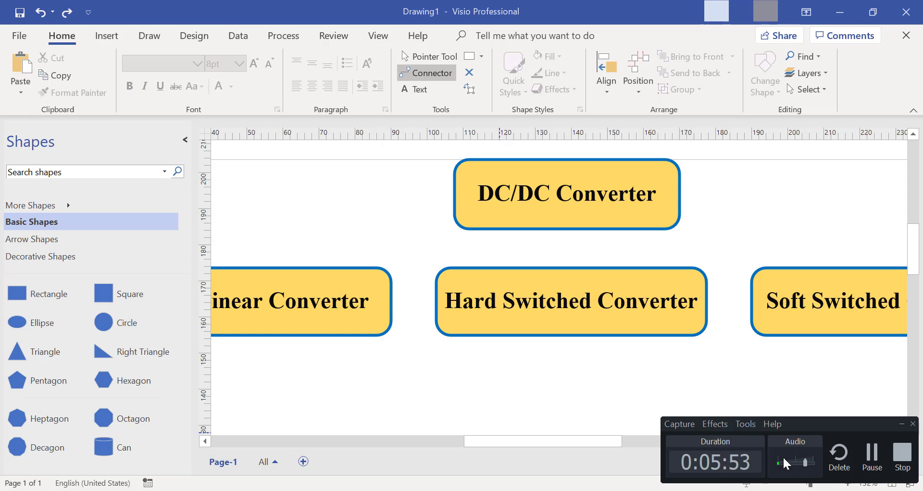
click(871, 459)
Draw a bracket-shaped line, about 162 mm wide and 8.4 mm high, linking the upper edges of the Linear and Soft Switched Converter blocks
click(482, 57)
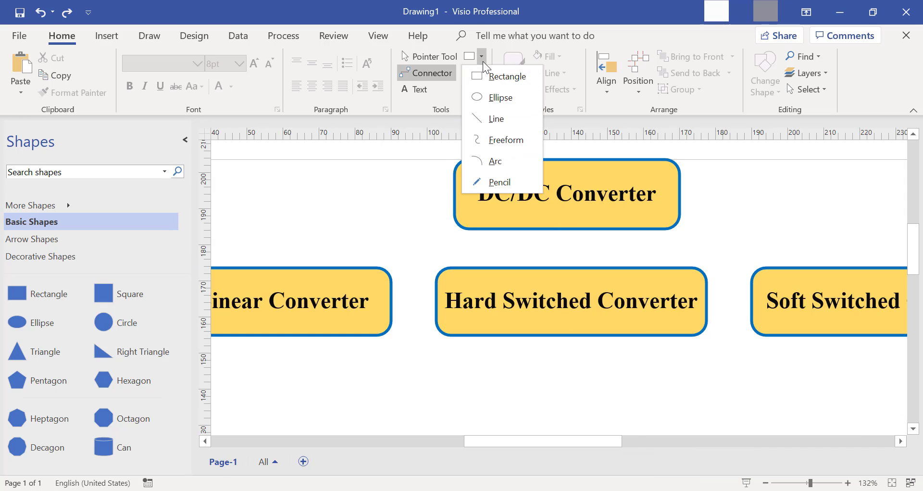
click(496, 119)
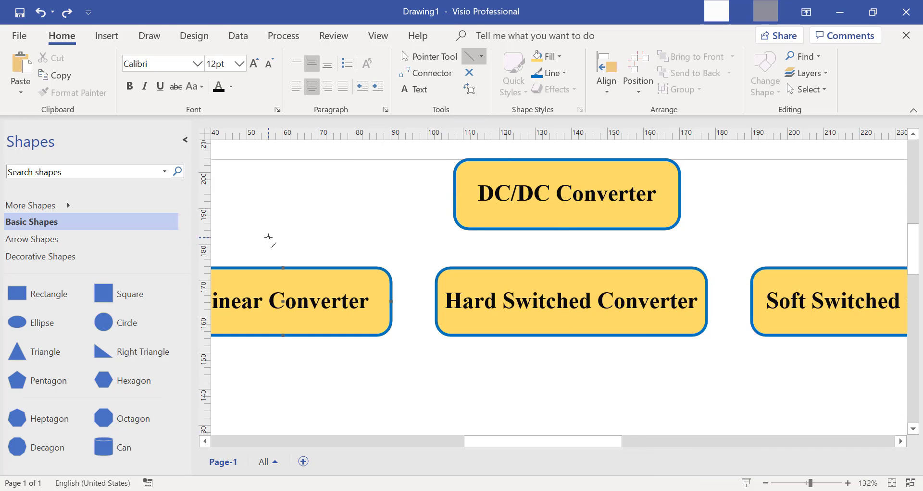
drag(269, 237, 853, 268)
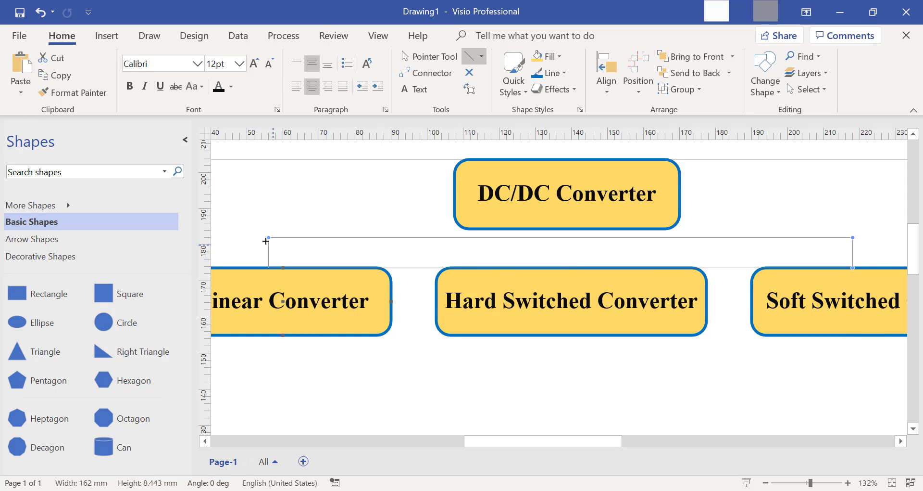
drag(268, 237, 269, 267)
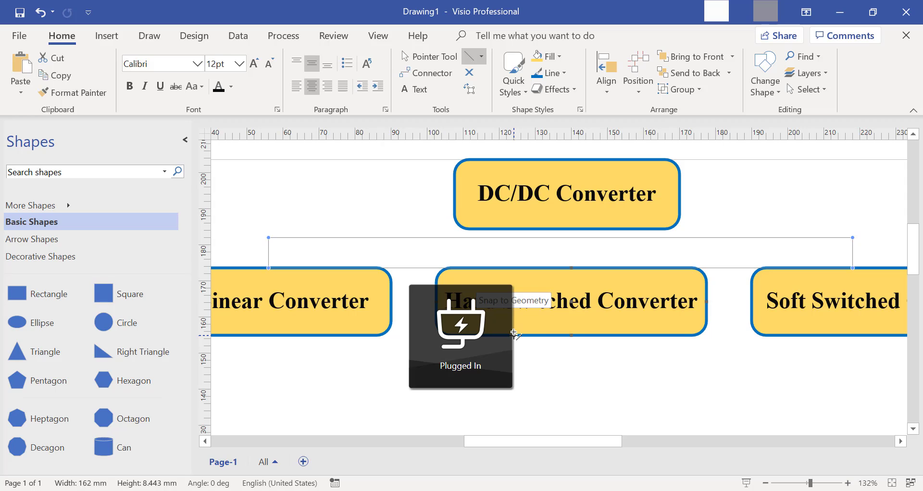
click(602, 404)
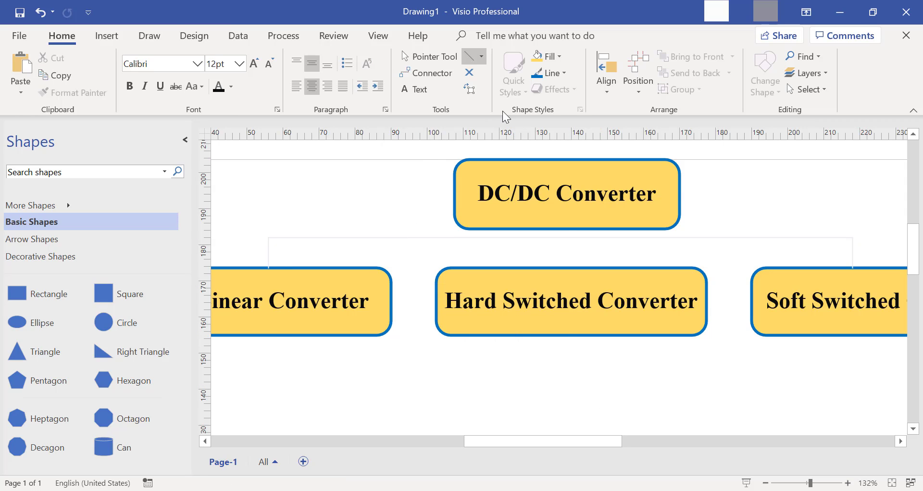
Colour the bracket line the same standard blue as the block outlines and set its weight to 2¼ pt
key(ctrl+1)
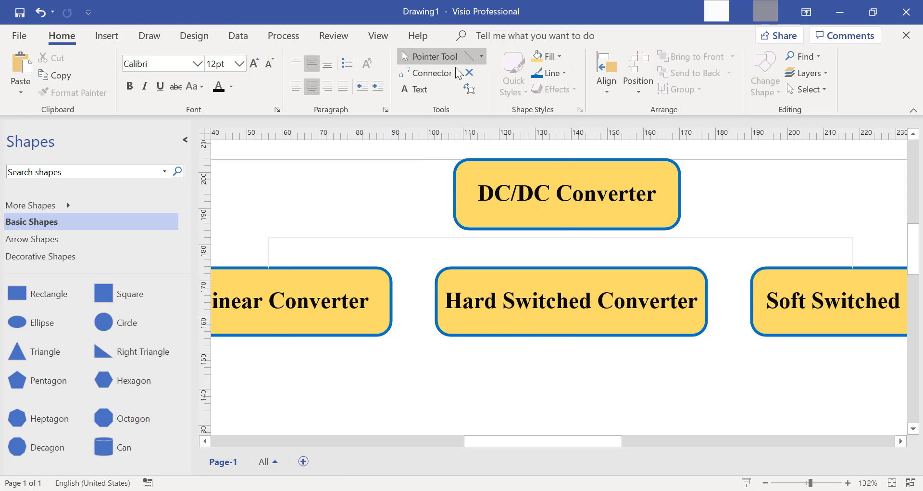
click(450, 239)
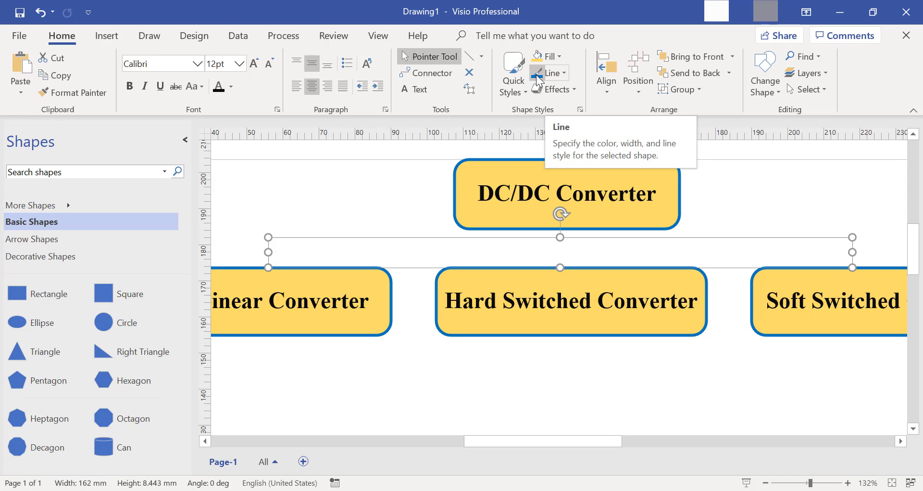
click(563, 74)
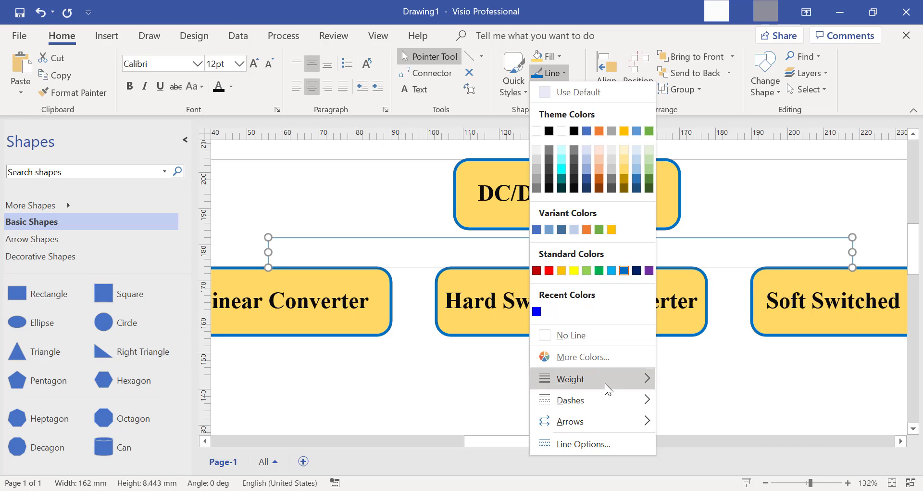
mouse_move(610, 381)
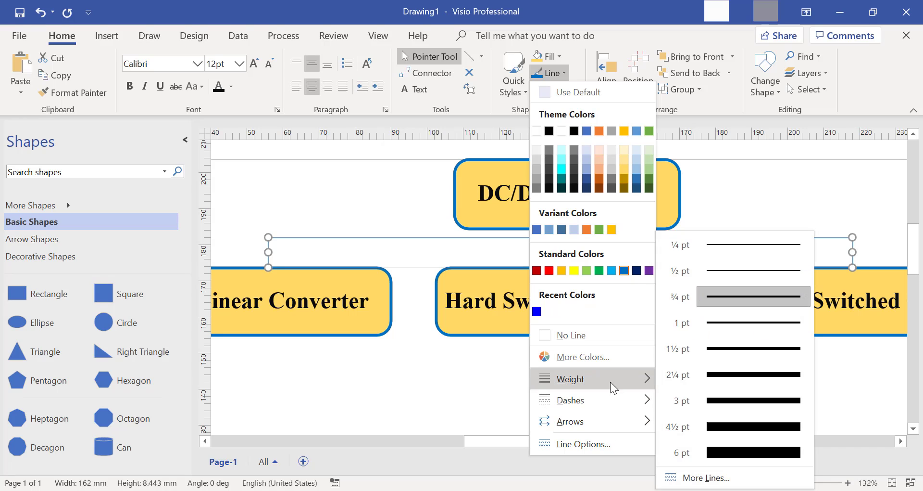
click(709, 373)
Add filled arrowheads to both ends of the bracket line, pointing at the Linear and Soft Switched Converter blocks
click(554, 77)
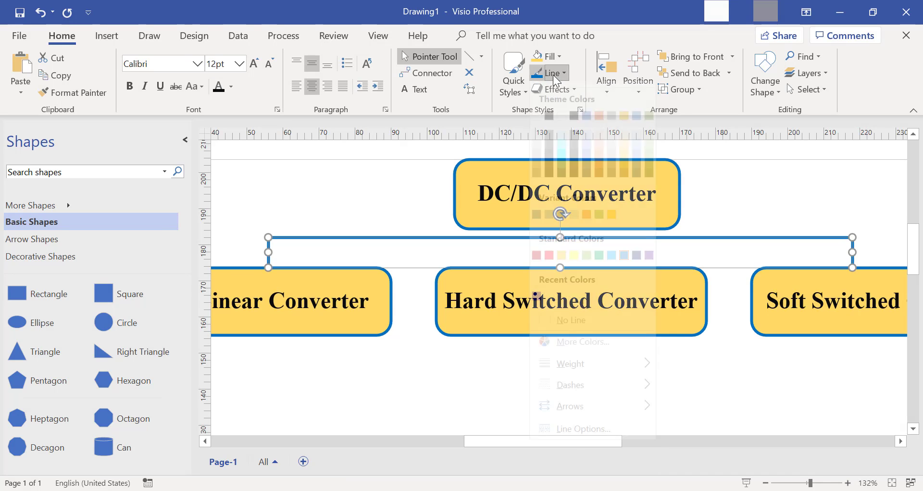
mouse_move(631, 420)
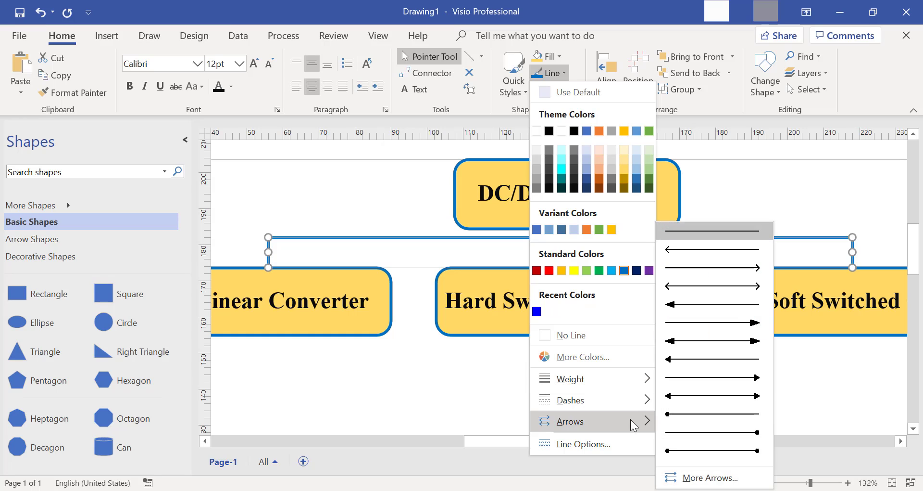
click(702, 392)
click(698, 393)
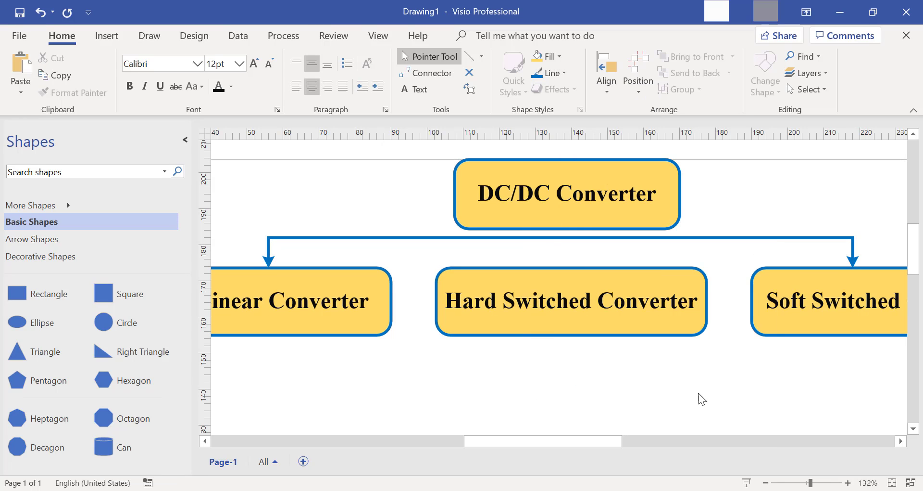
Lower the bracket line's horizontal segment while keeping its arrow tips in place, making the bracket about 6.4 mm high
click(564, 237)
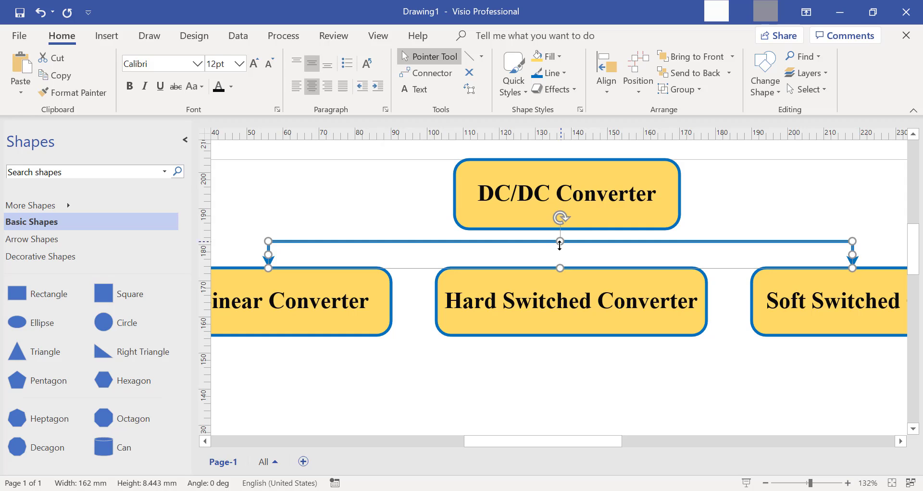
drag(560, 245, 560, 255)
click(470, 418)
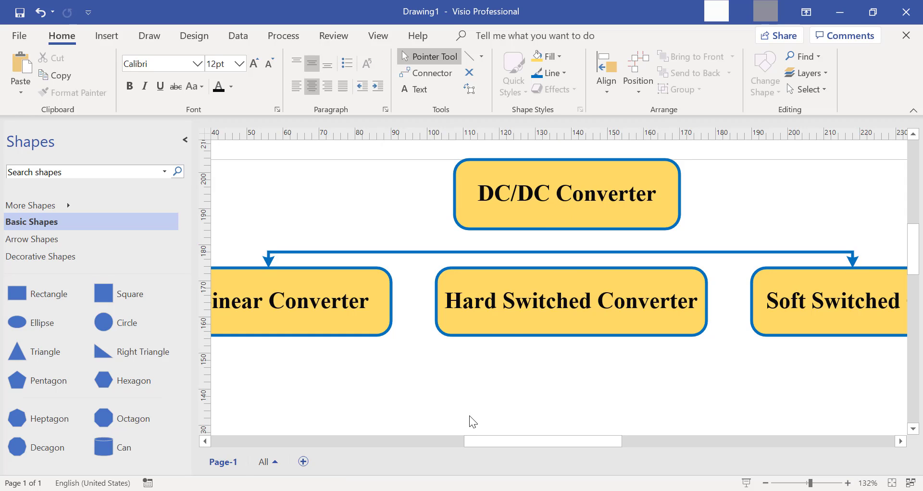
click(560, 252)
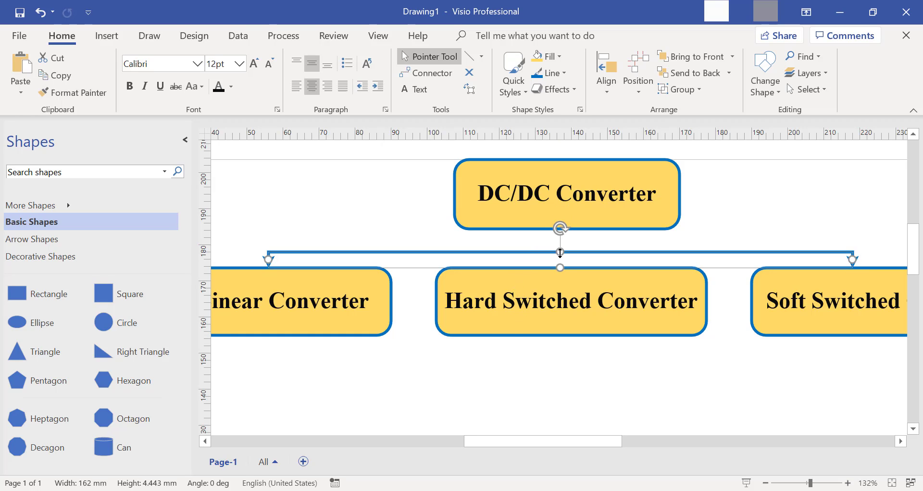
drag(562, 250, 563, 244)
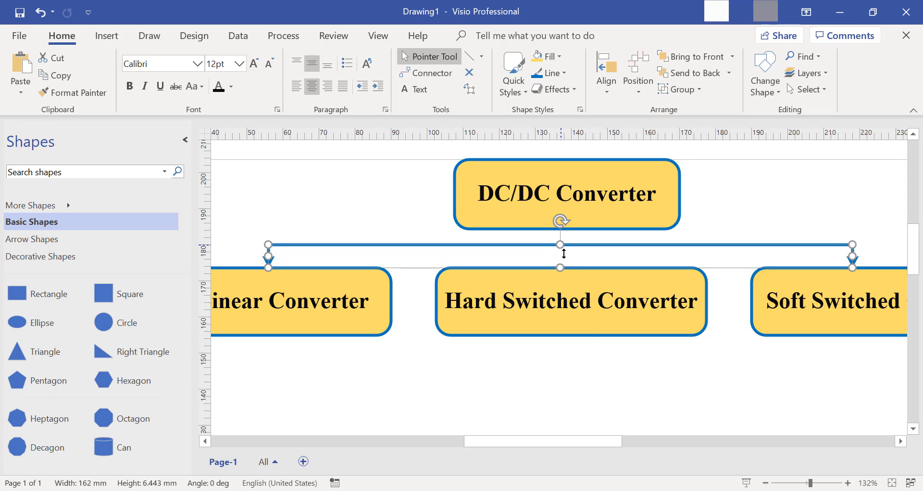
click(602, 374)
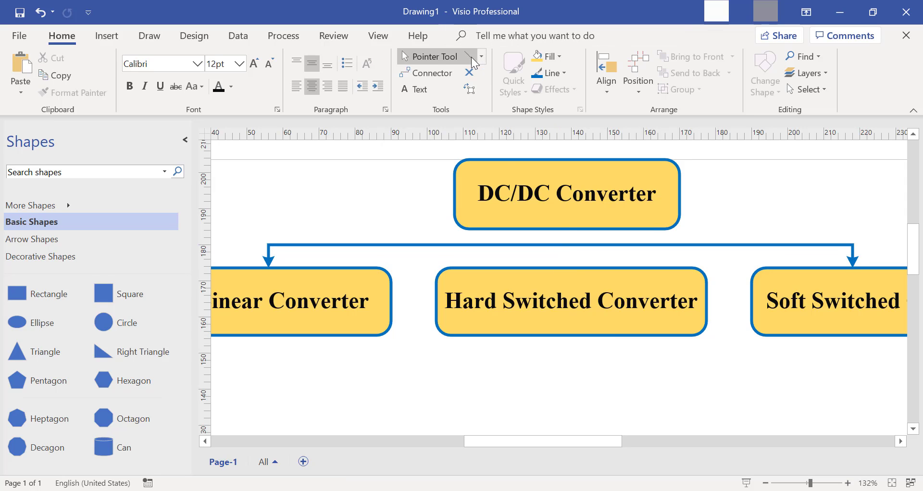
click(470, 57)
drag(566, 229, 567, 244)
scroll(621, 341, up, 3)
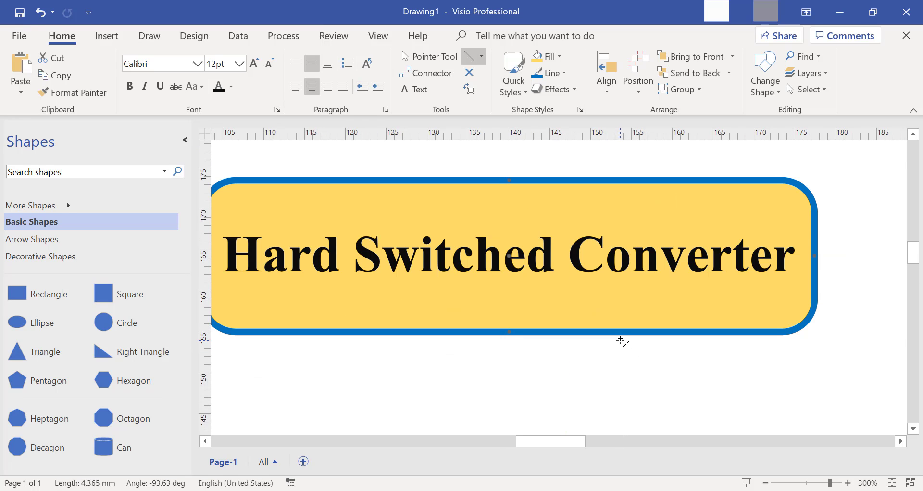
scroll(621, 341, up, 3)
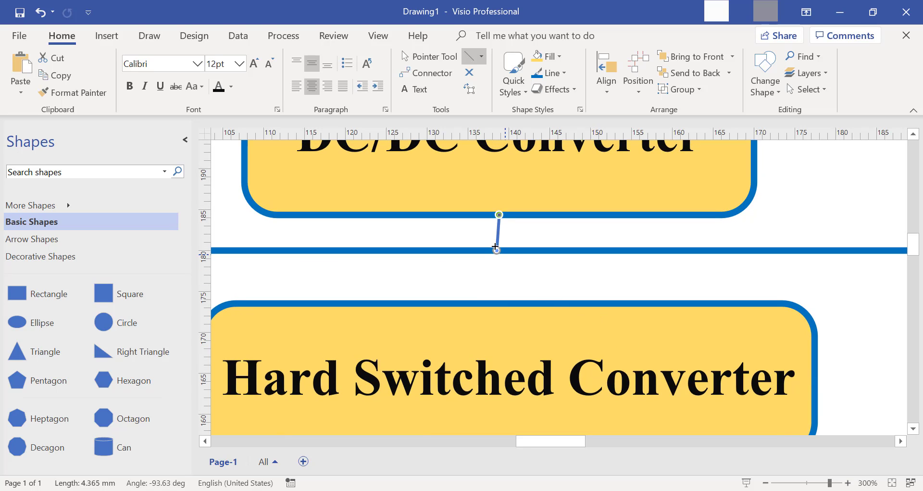
key(Delete)
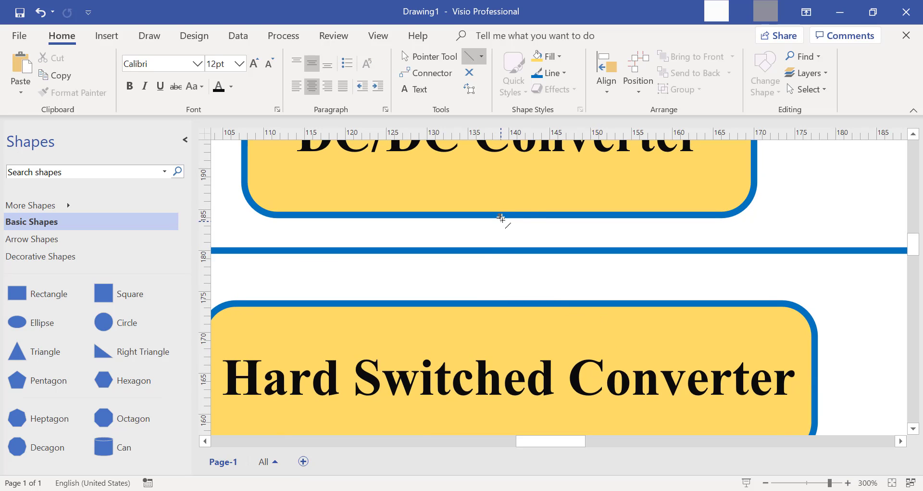
drag(502, 219, 499, 256)
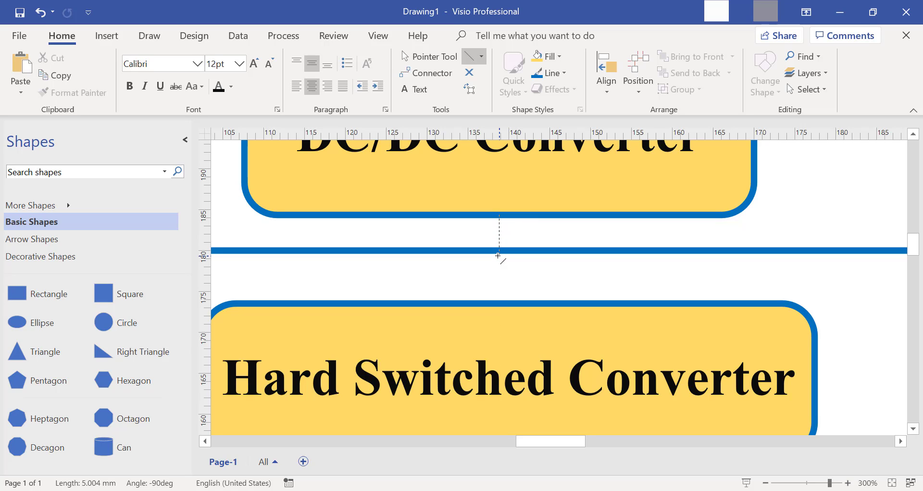
drag(499, 255, 500, 250)
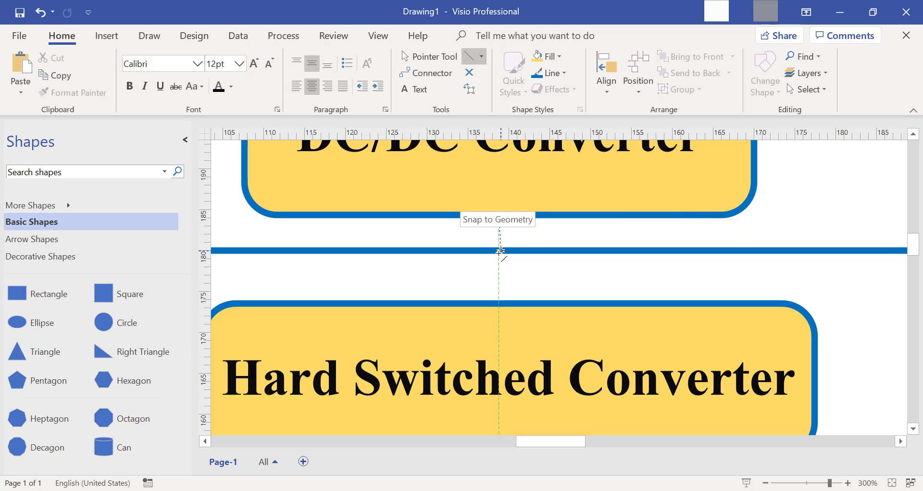
drag(500, 251, 500, 250)
scroll(510, 264, up, 2)
scroll(509, 267, up, 1)
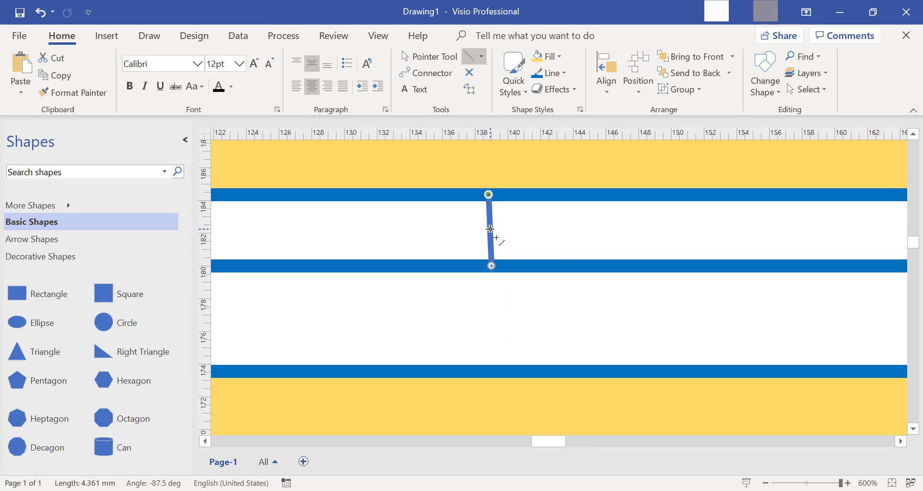
key(Delete)
Draw a 2¼ pt vertical line about 4.1 mm long from the DC/DC Converter block's lower edge to the bracket line
drag(488, 195, 487, 260)
click(548, 73)
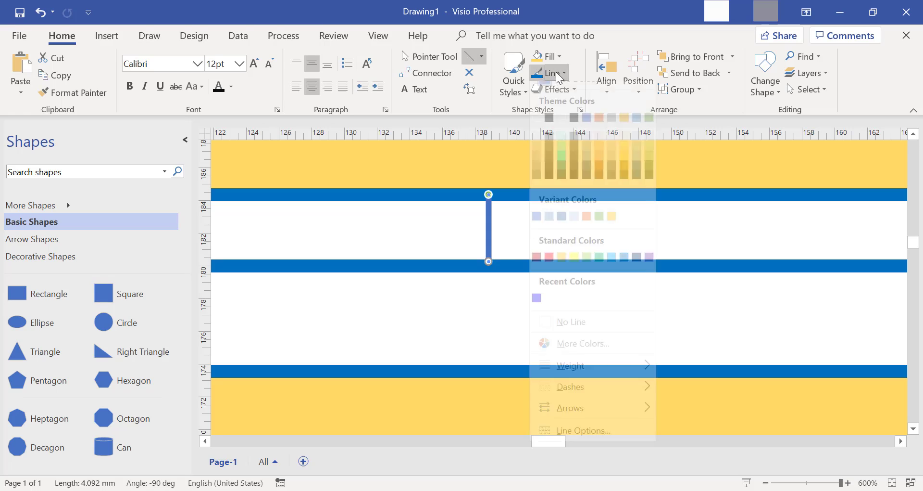
mouse_move(609, 407)
mouse_move(610, 379)
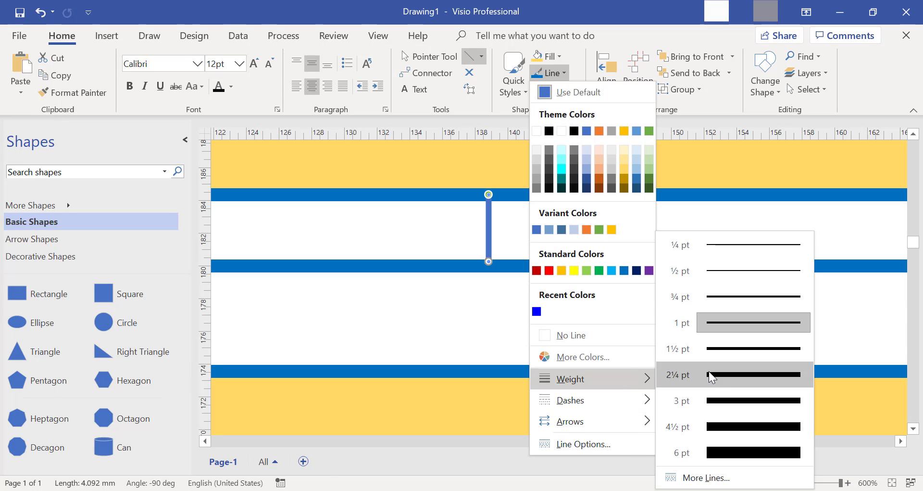
click(715, 376)
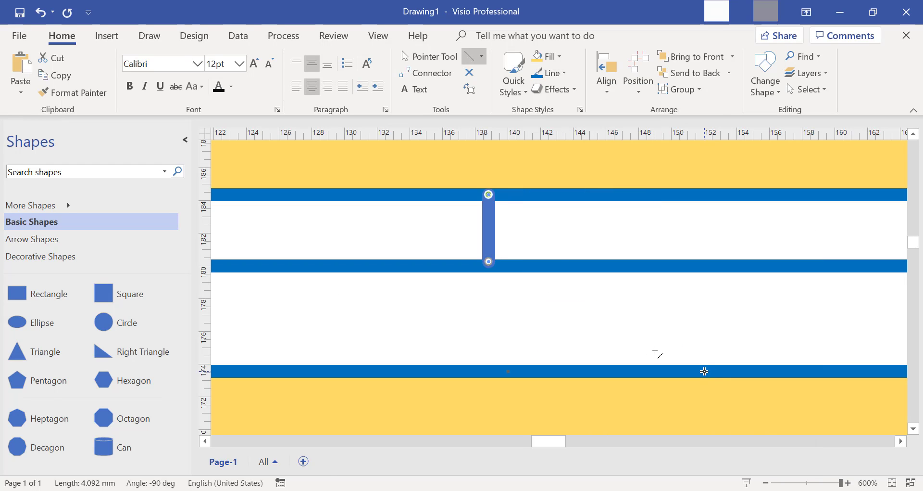
click(548, 73)
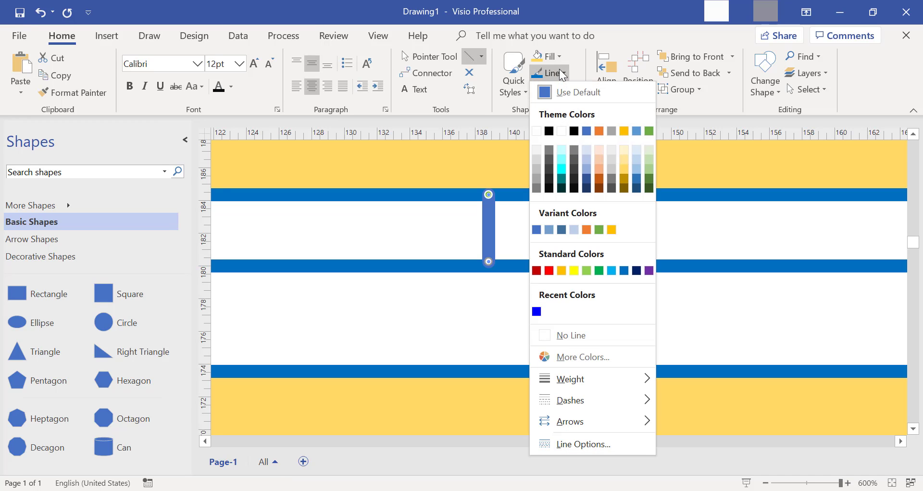
mouse_move(635, 421)
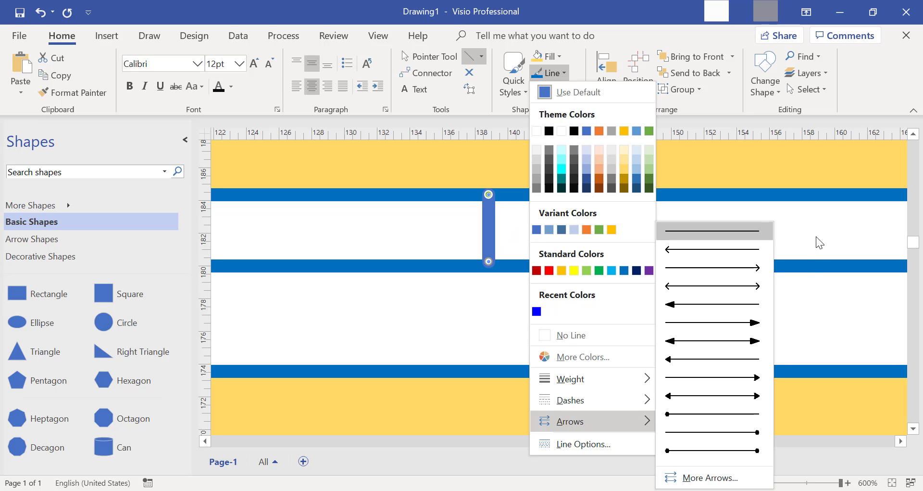
click(796, 241)
click(652, 312)
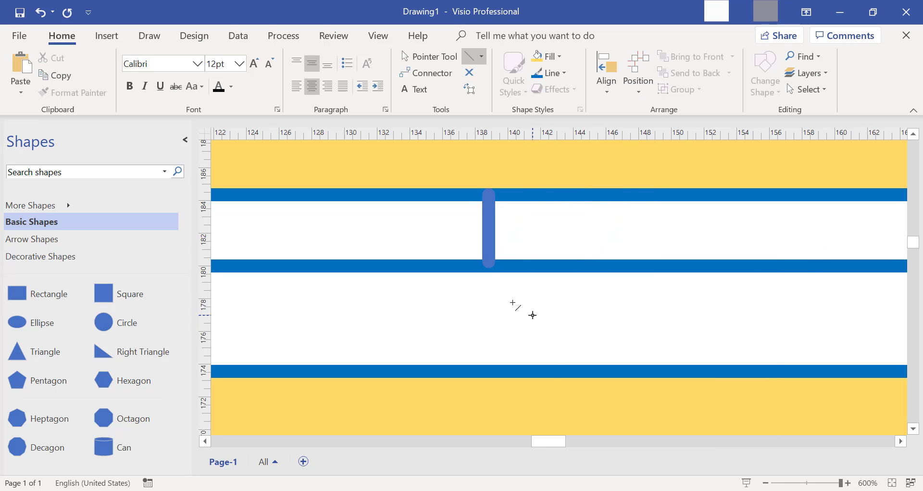
Draw a 2¼ pt vertical line about 6.5 mm long from the bracket line down to the Hard Switched Converter block's upper edge
drag(488, 268, 489, 364)
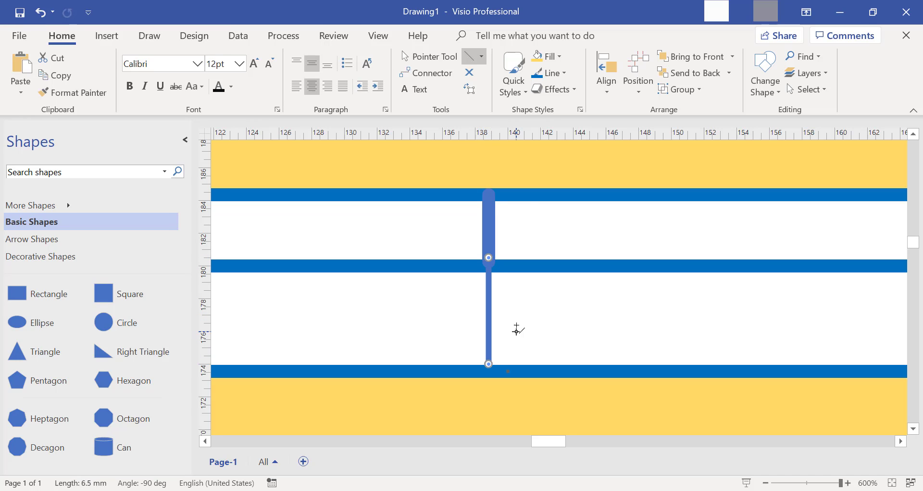
click(563, 75)
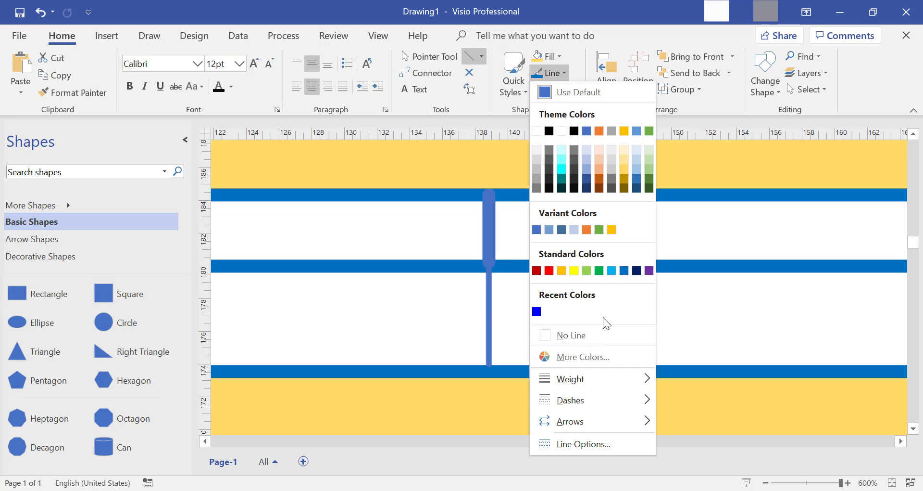
mouse_move(603, 379)
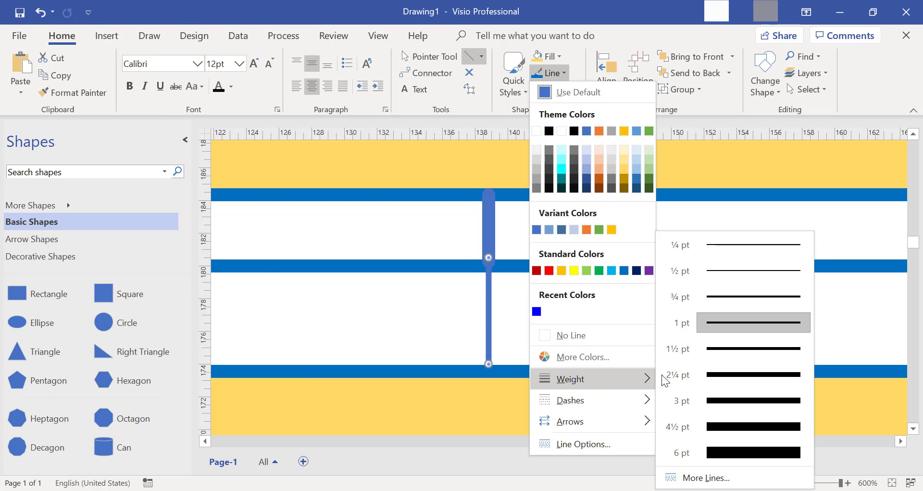
click(727, 380)
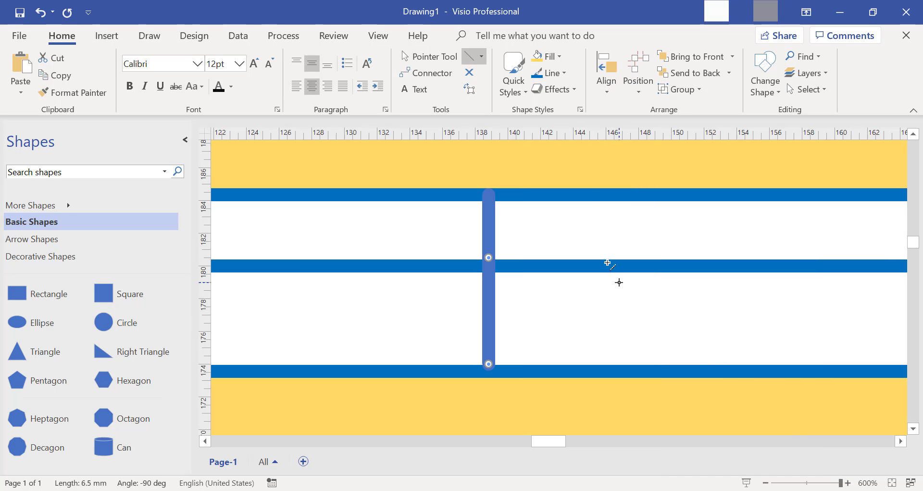
Add a filled arrowhead to the lower end of the vertical line meeting the Hard Switched Converter block
click(566, 73)
mouse_move(635, 421)
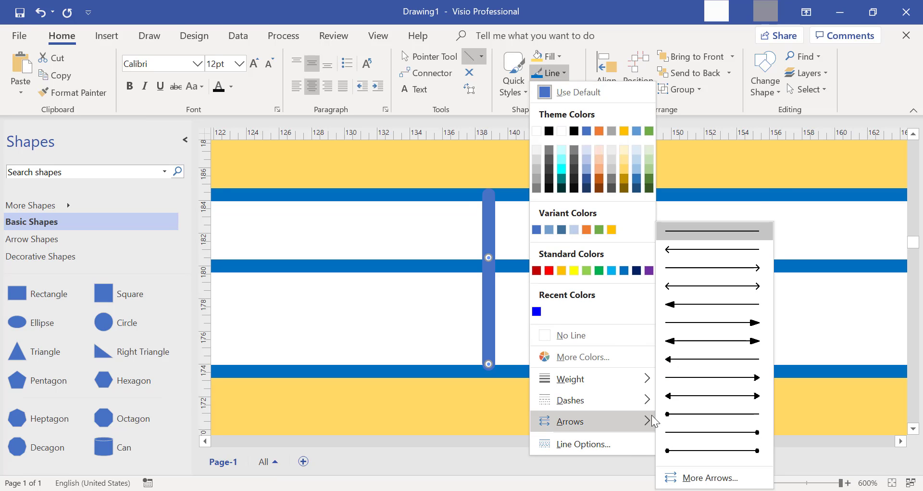
click(720, 380)
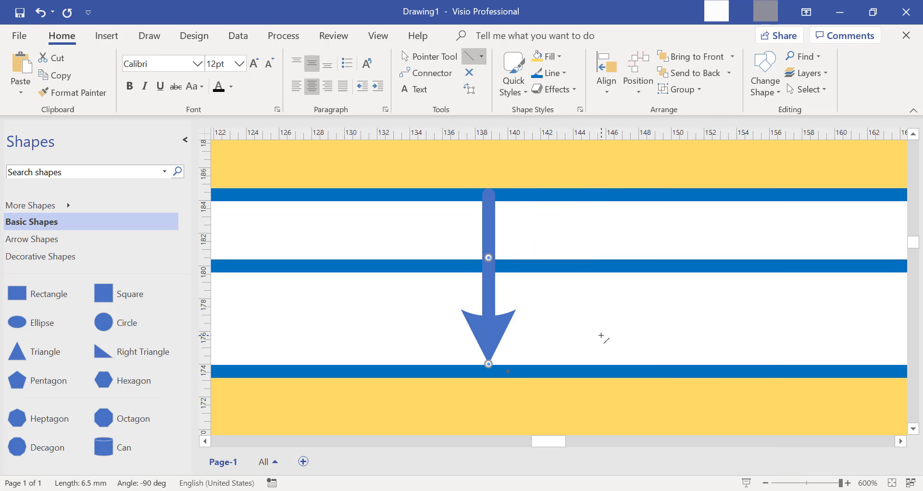
scroll(601, 335, down, 8)
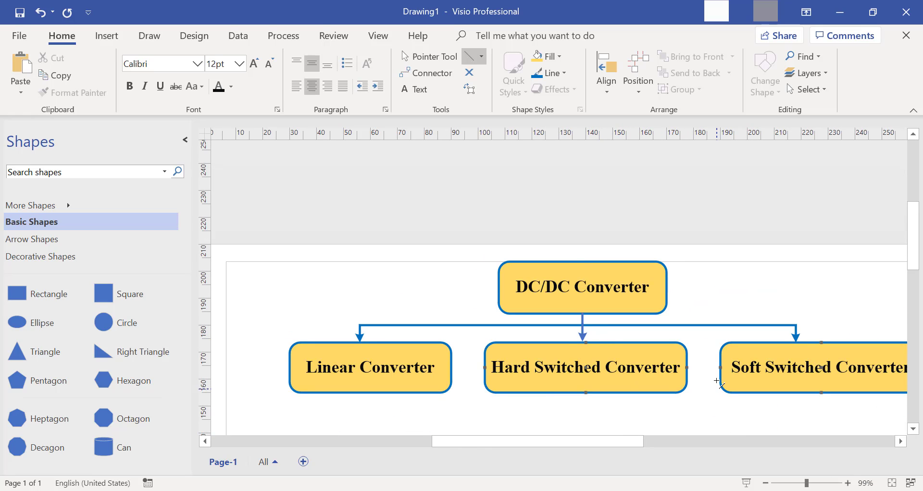
scroll(716, 378, down, 5)
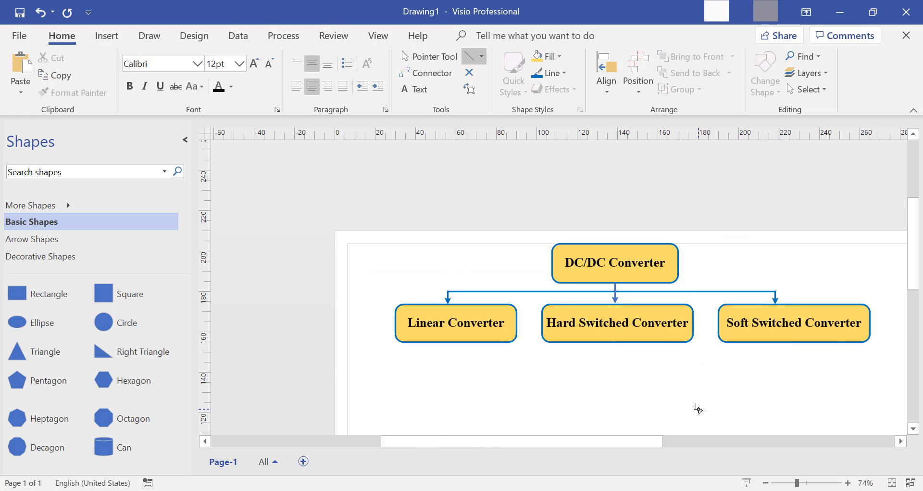
click(596, 490)
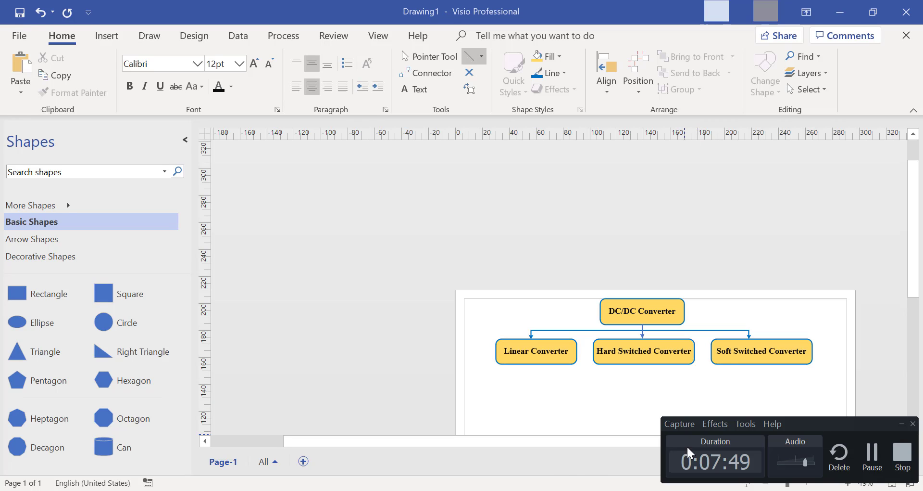
click(872, 471)
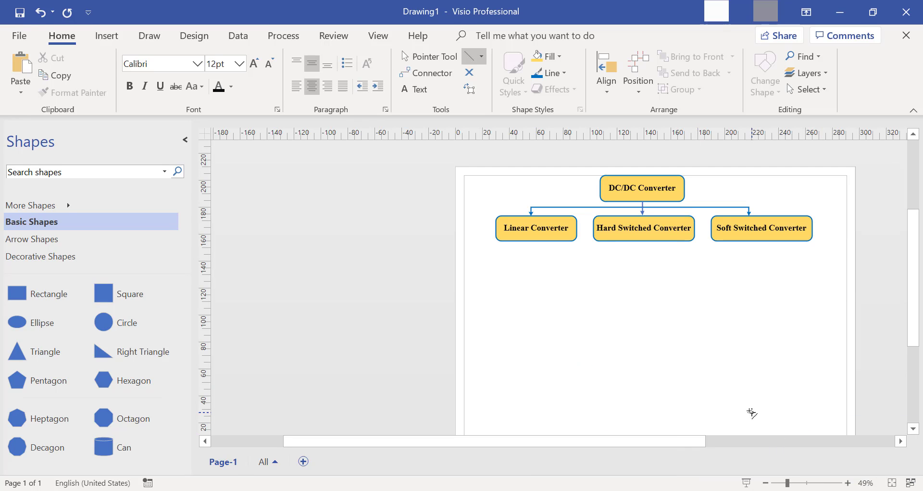
Duplicate the Linear Converter block twice, stacking both copies below it with their left edges on the page's left margin
scroll(750, 409, up, 3)
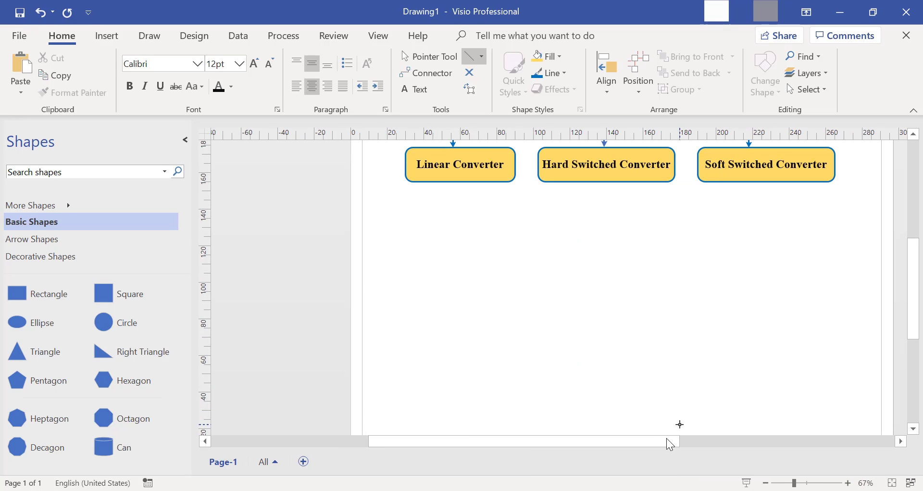
drag(649, 446, 666, 445)
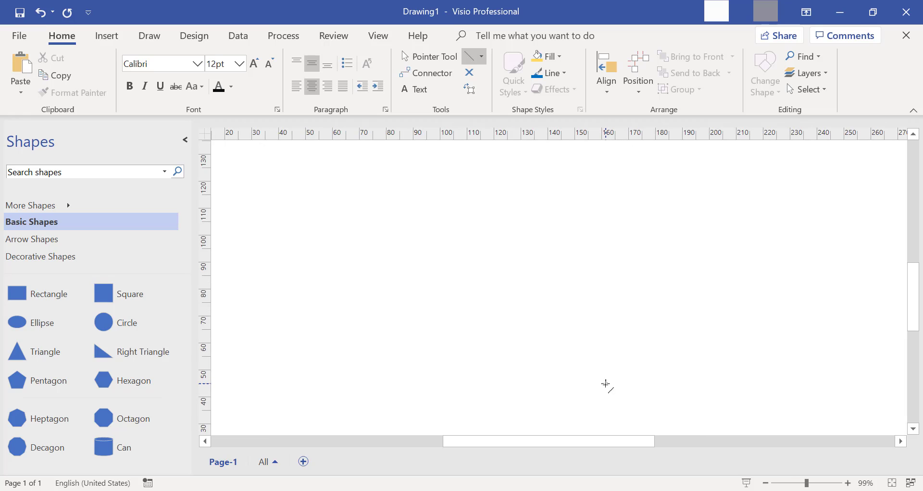
scroll(604, 385, up, 3)
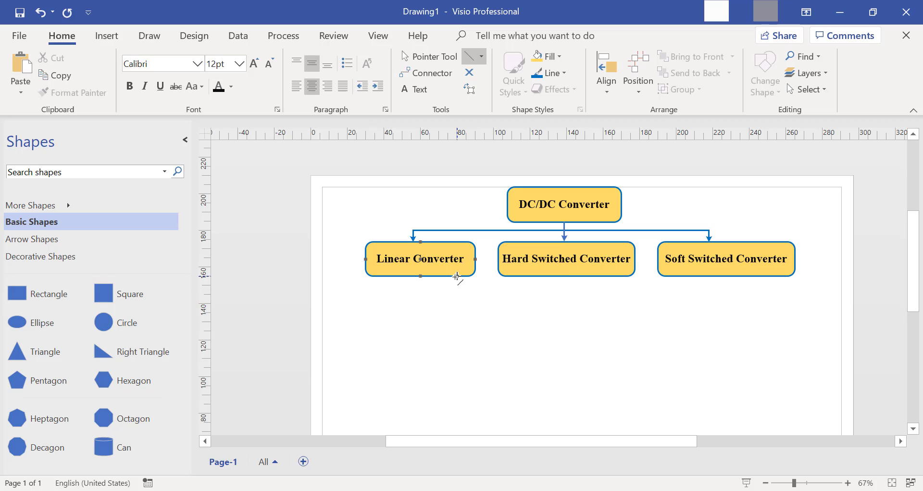
key(ctrl+1)
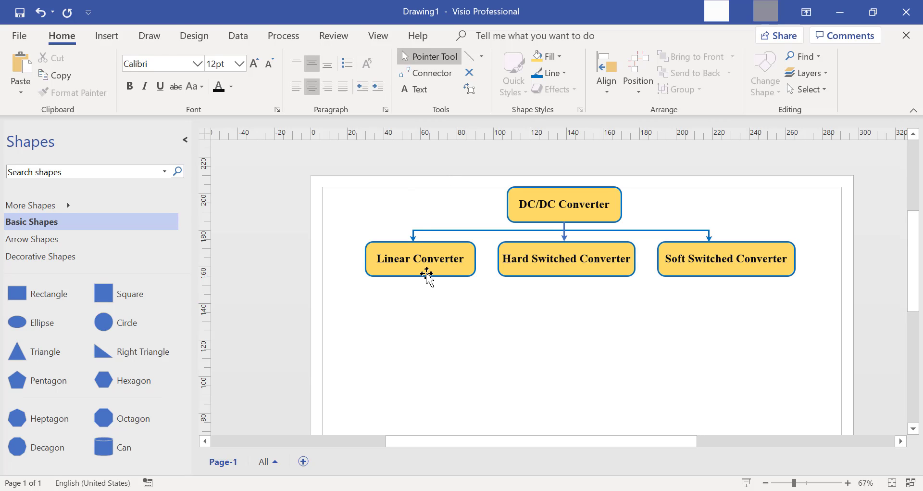
click(426, 274)
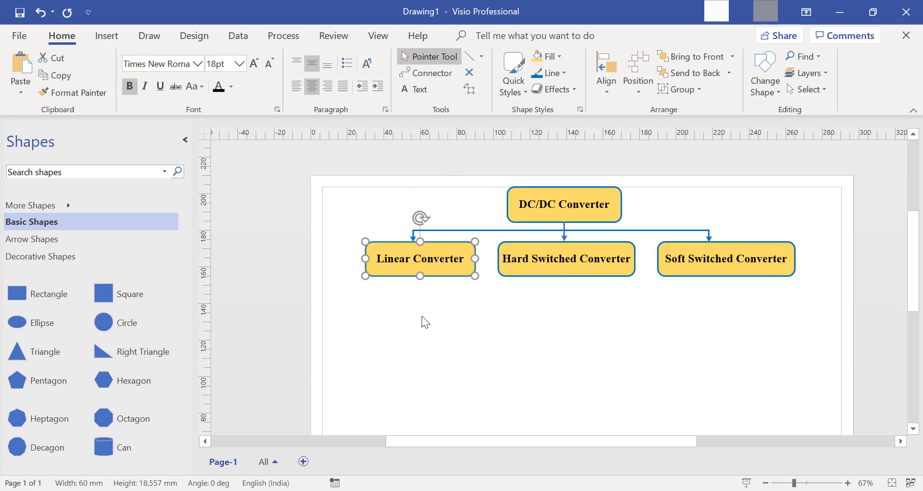
key(ctrl+d)
drag(417, 297, 363, 324)
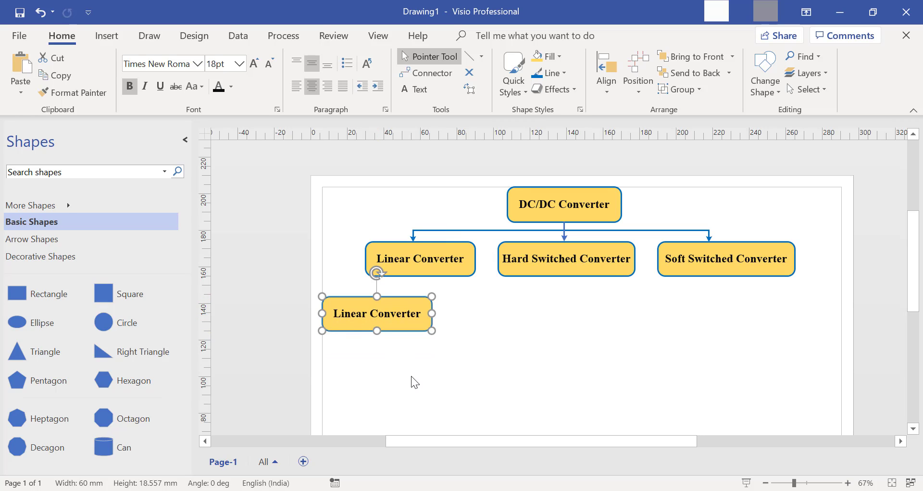
key(ctrl+d)
drag(407, 330, 385, 374)
Open the text of the upper Linear Converter copy for editing
click(377, 315)
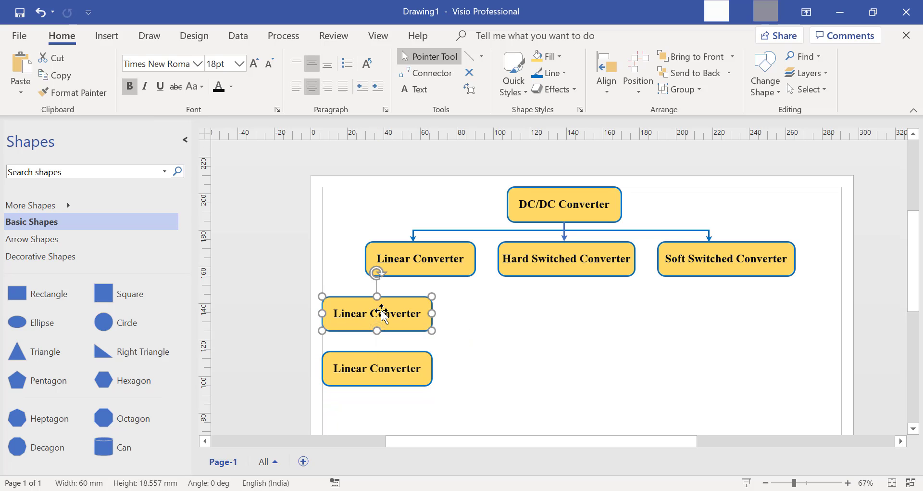
double_click(382, 313)
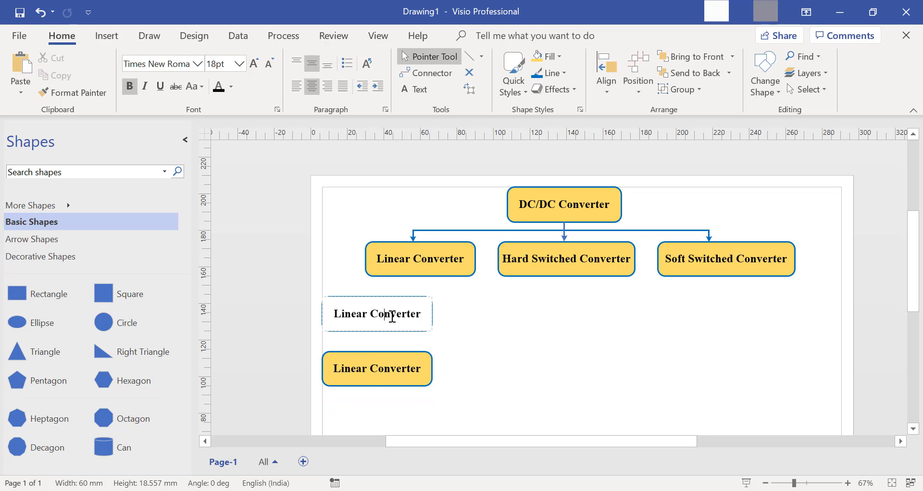